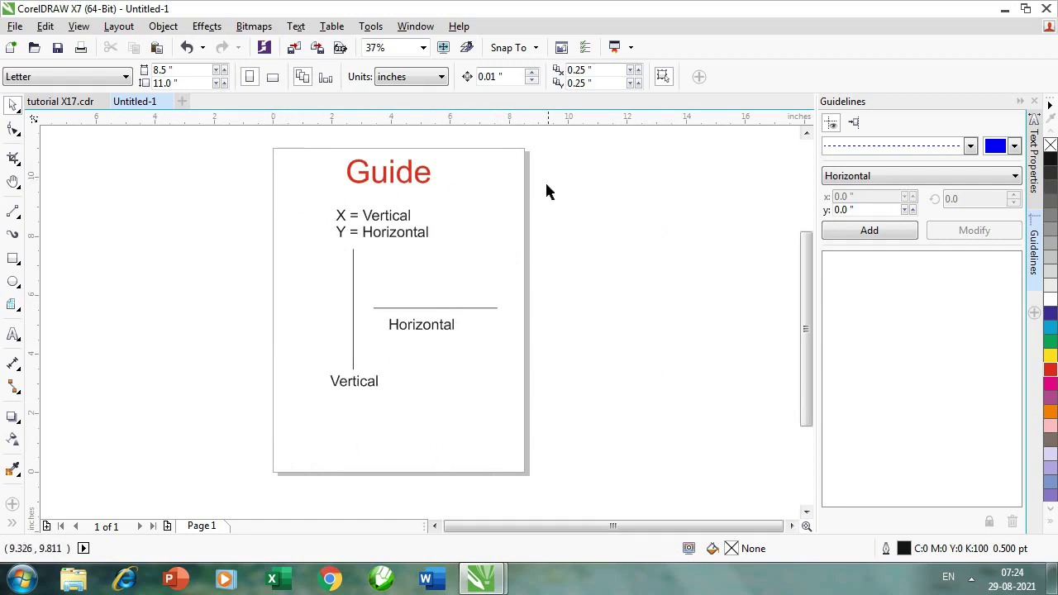
# Place a vertical guideline near the page's left edge at about 0.7 inches and set its x position to 0.5 inches
pyautogui.click(206, 263)
pyautogui.click(40, 335)
pyautogui.moveTo(40, 335); pyautogui.dragTo(293, 337)
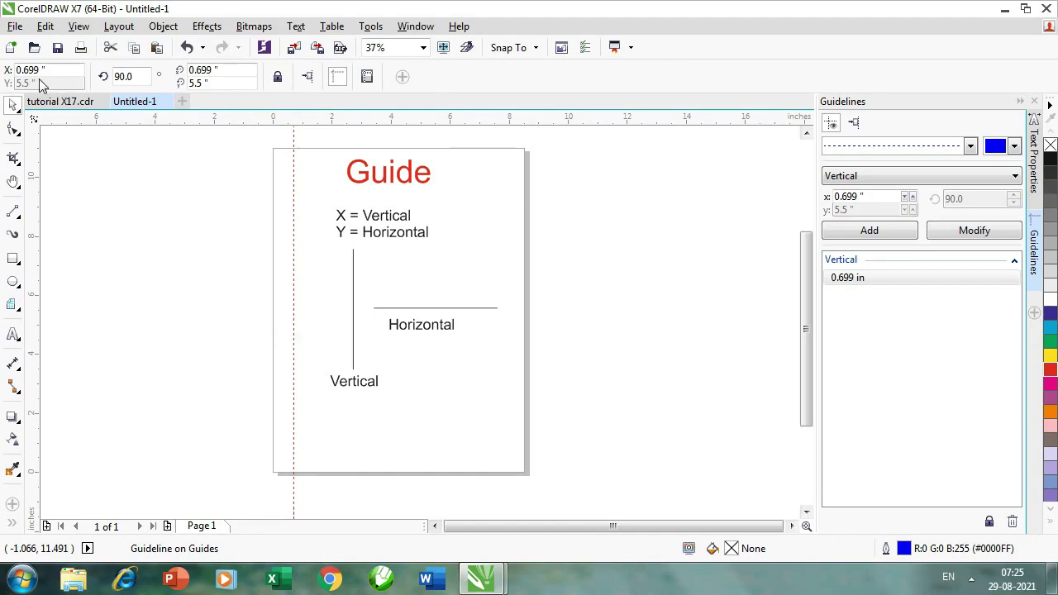
pyautogui.click(874, 195)
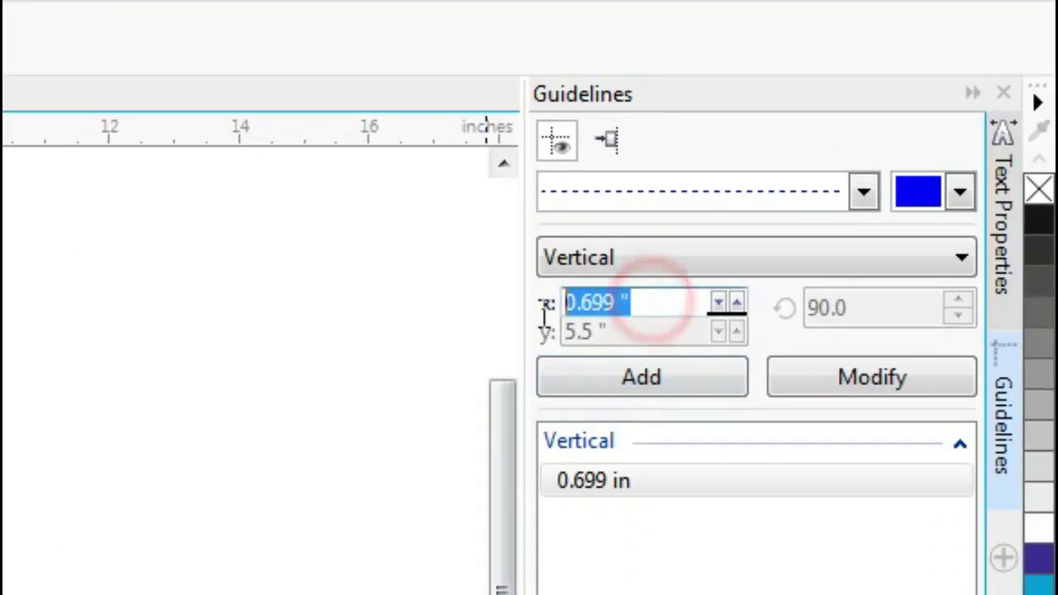
pyautogui.write('0')
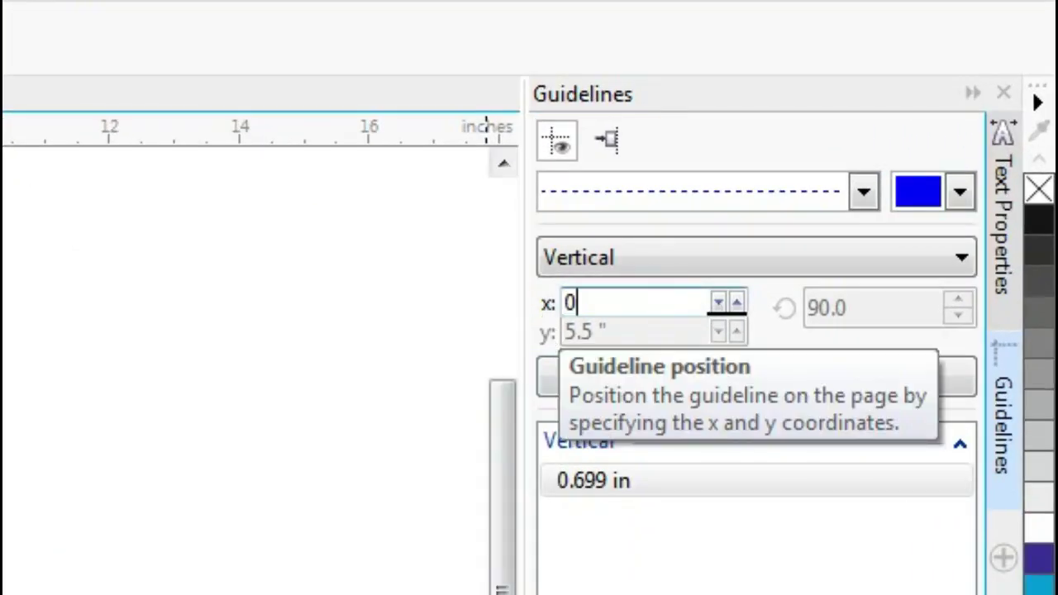
pyautogui.write('.5')
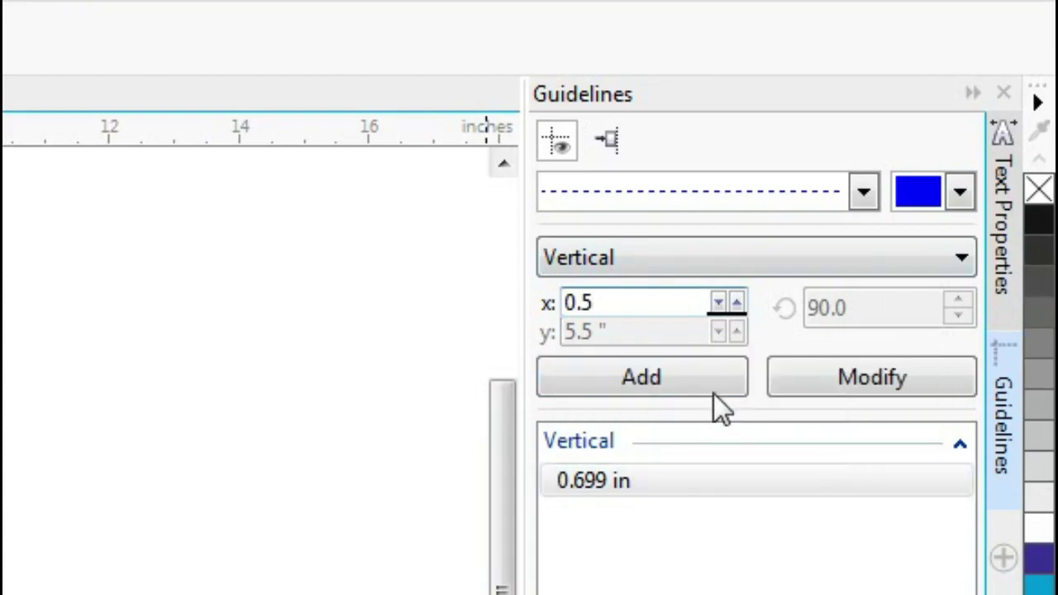
pyautogui.click(863, 382)
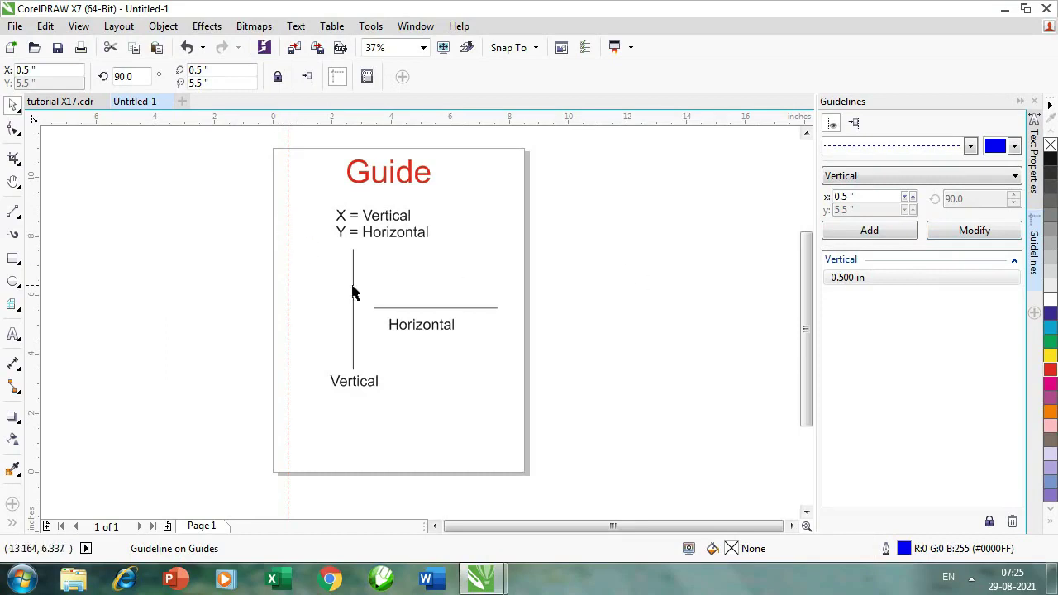
# Place a second vertical guideline near the page's right edge at about 7.95 inches
pyautogui.moveTo(35, 323); pyautogui.dragTo(508, 331)
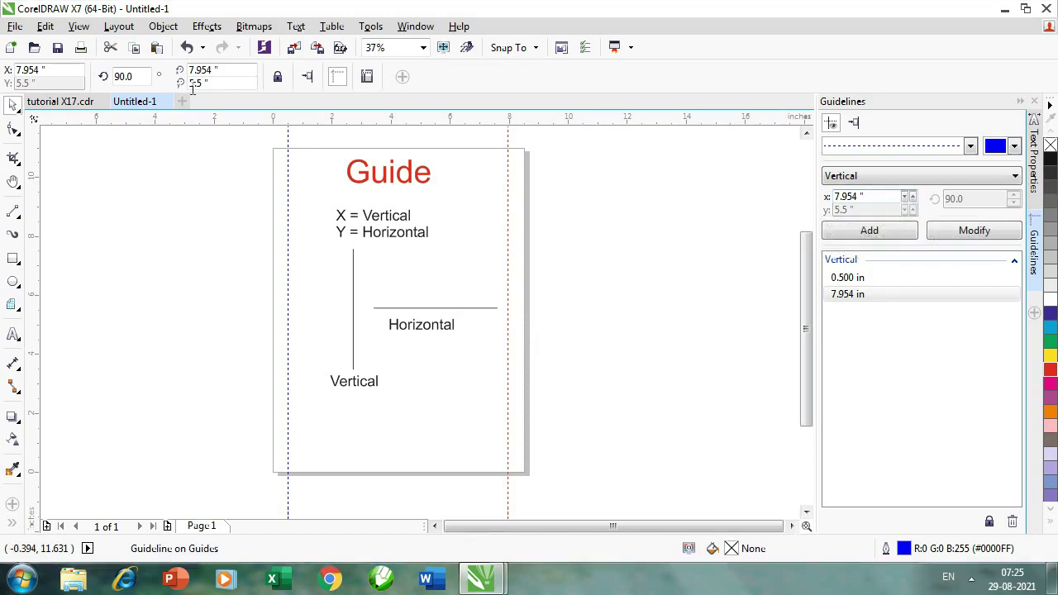
pyautogui.click(217, 182)
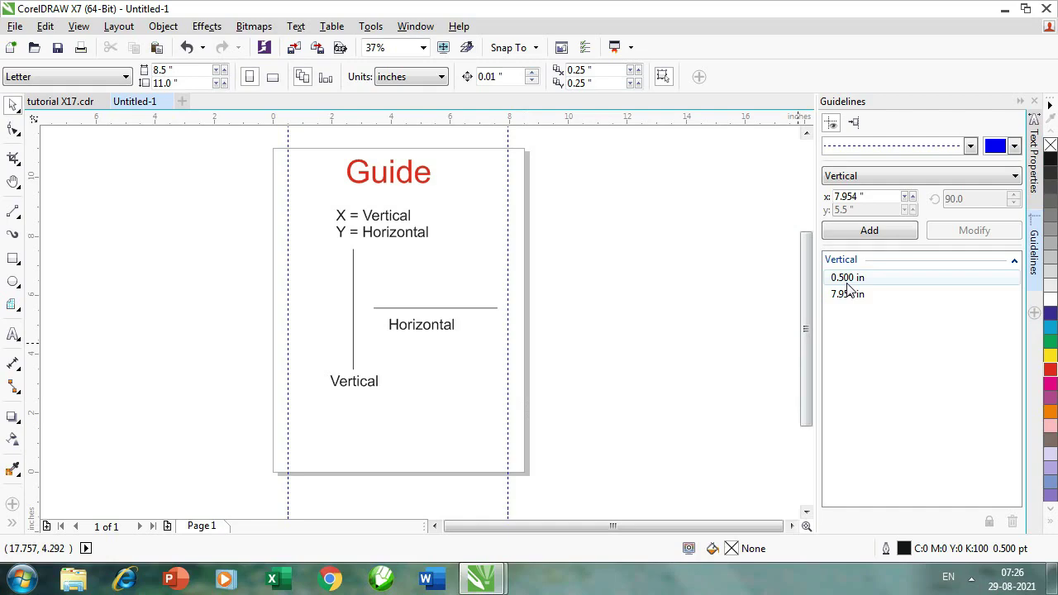
pyautogui.click(873, 195)
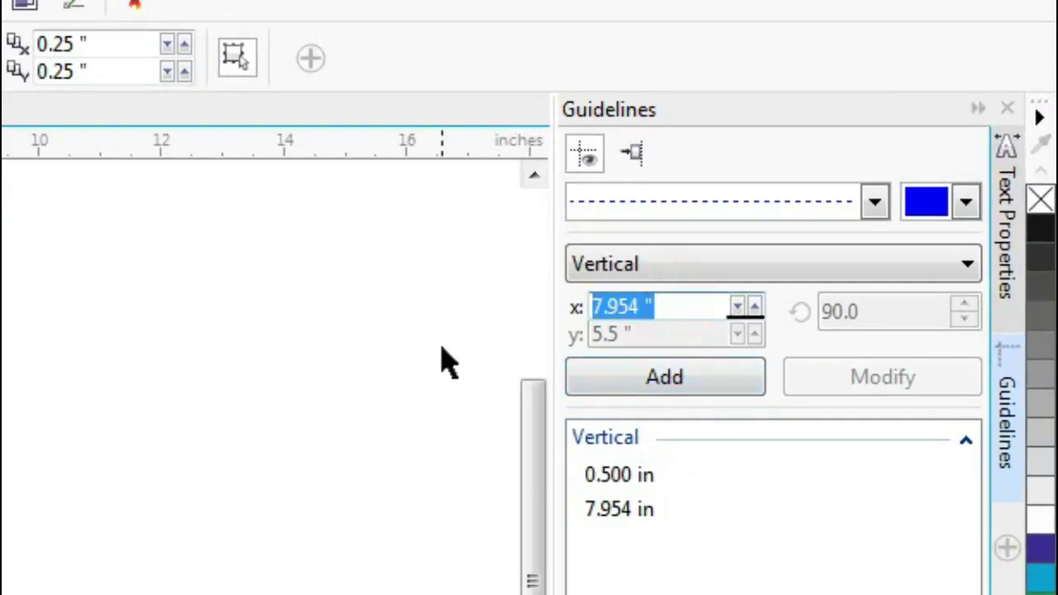
pyautogui.write('8')
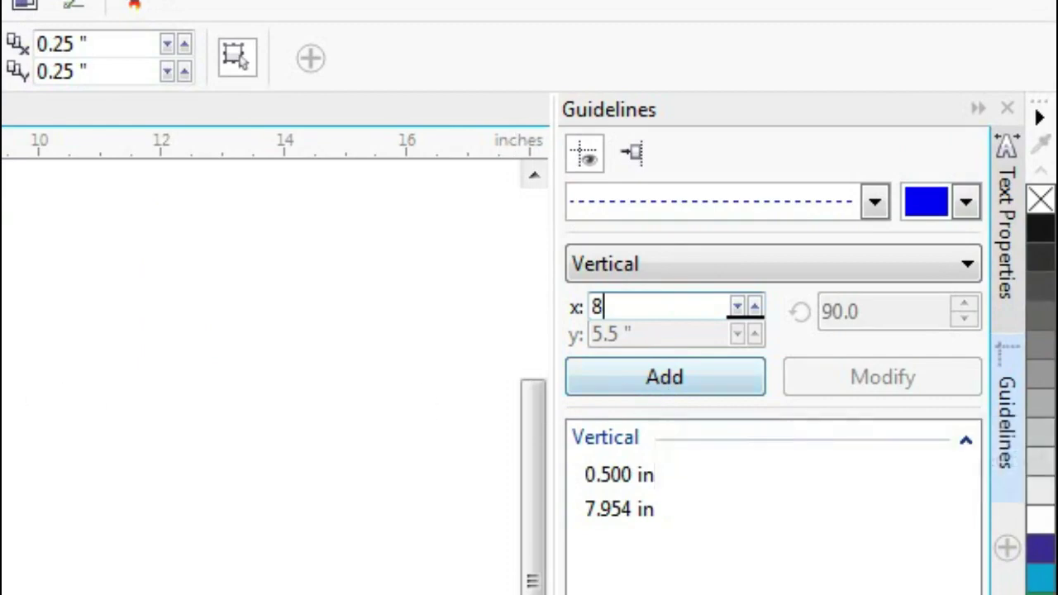
pyautogui.click(657, 377)
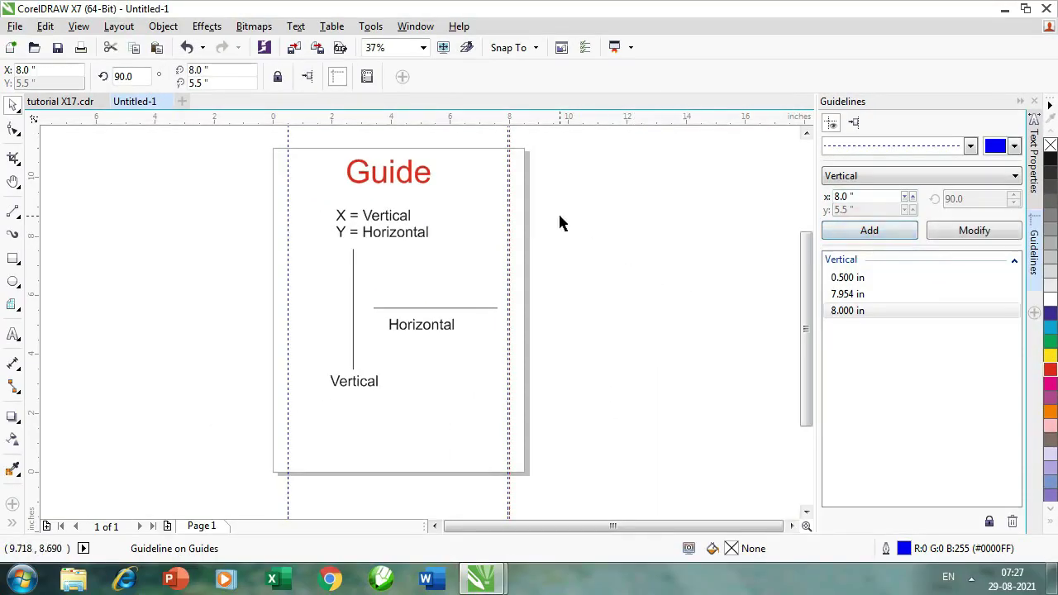
pyautogui.press('Delete')
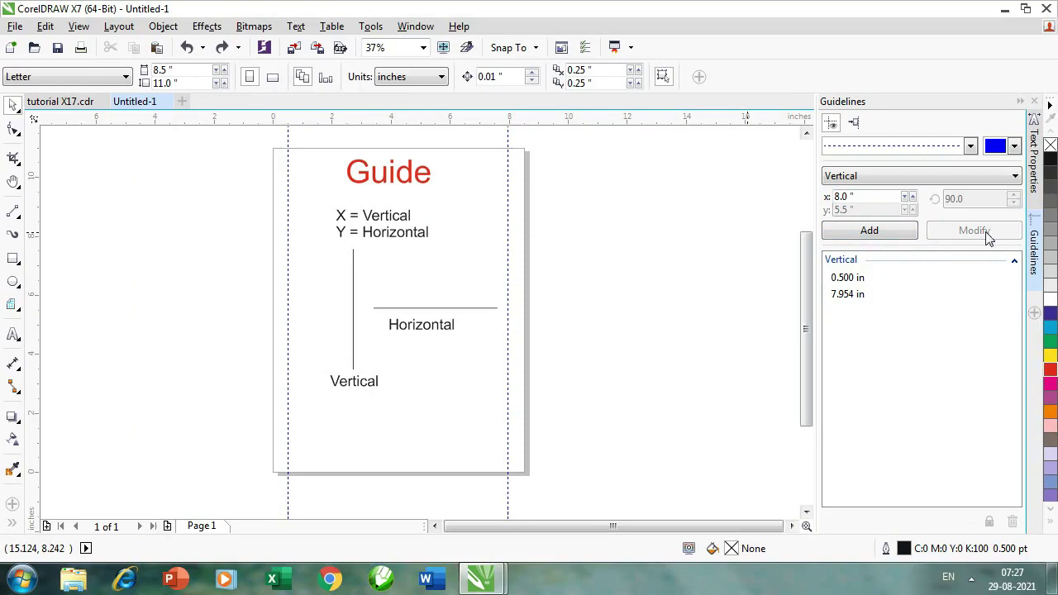
# Modify the vertical guideline near the page's right edge so its x position is 8 inches
pyautogui.click(507, 175)
pyautogui.write('8')
pyautogui.click(973, 232)
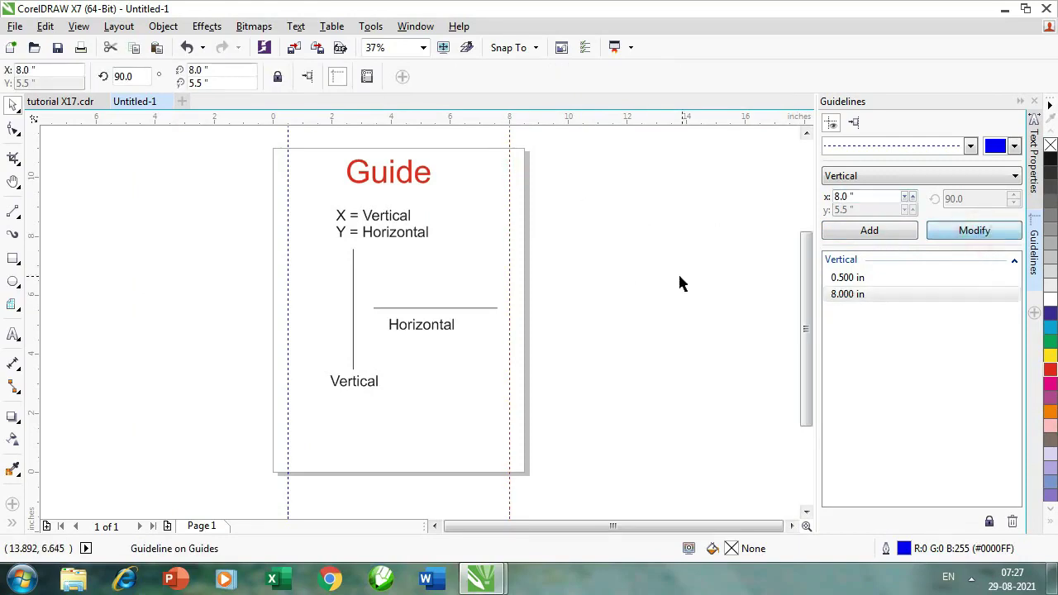
pyautogui.click(648, 272)
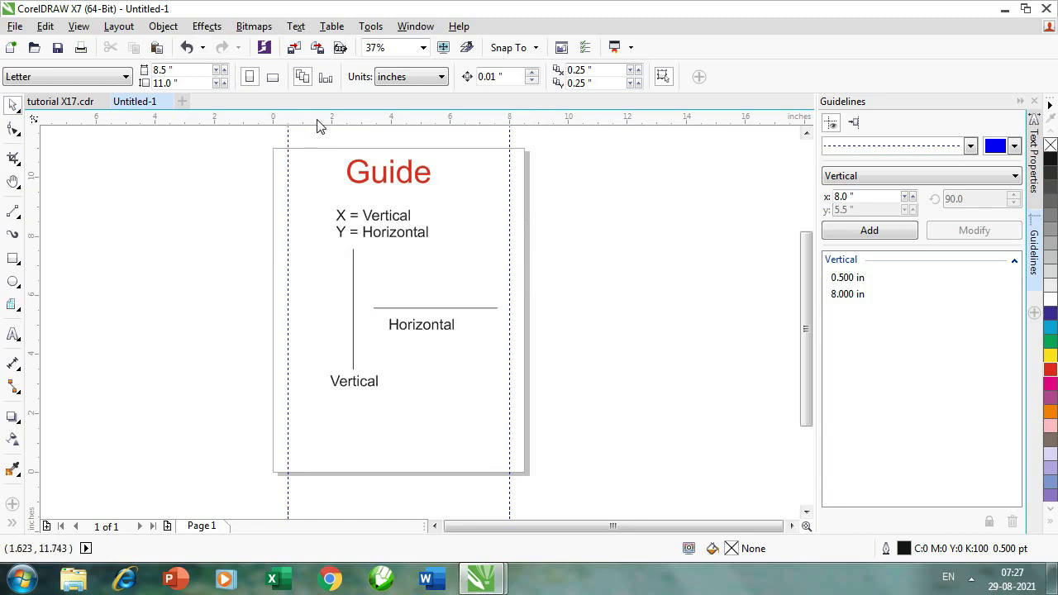
# Place a horizontal guideline just below the Guide title at about 9.5 inches and set its y position to 10 inches
pyautogui.moveTo(317, 119); pyautogui.dragTo(314, 194)
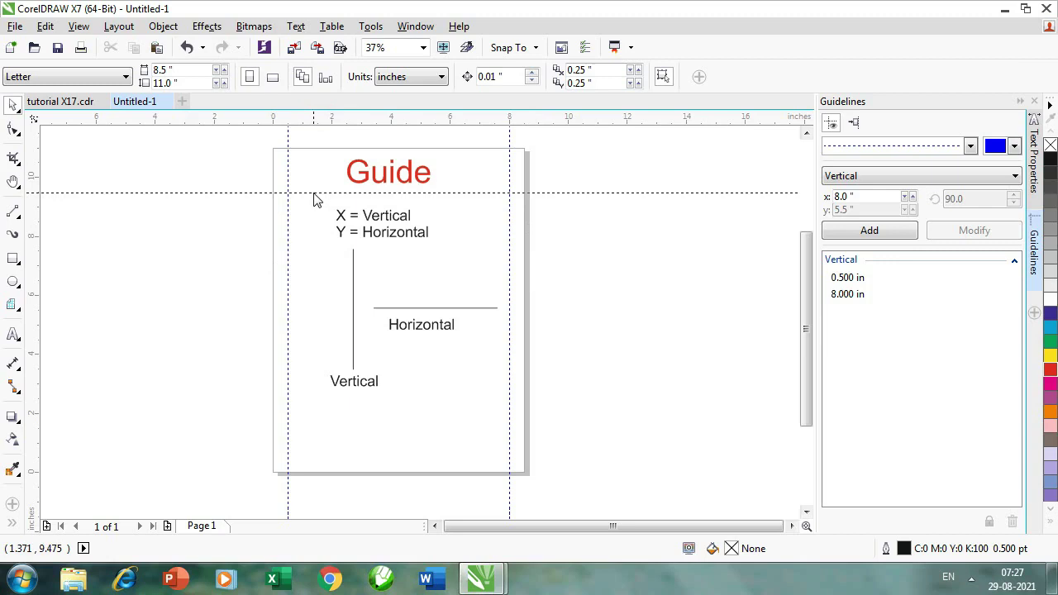
pyautogui.moveTo(314, 199); pyautogui.dragTo(314, 195)
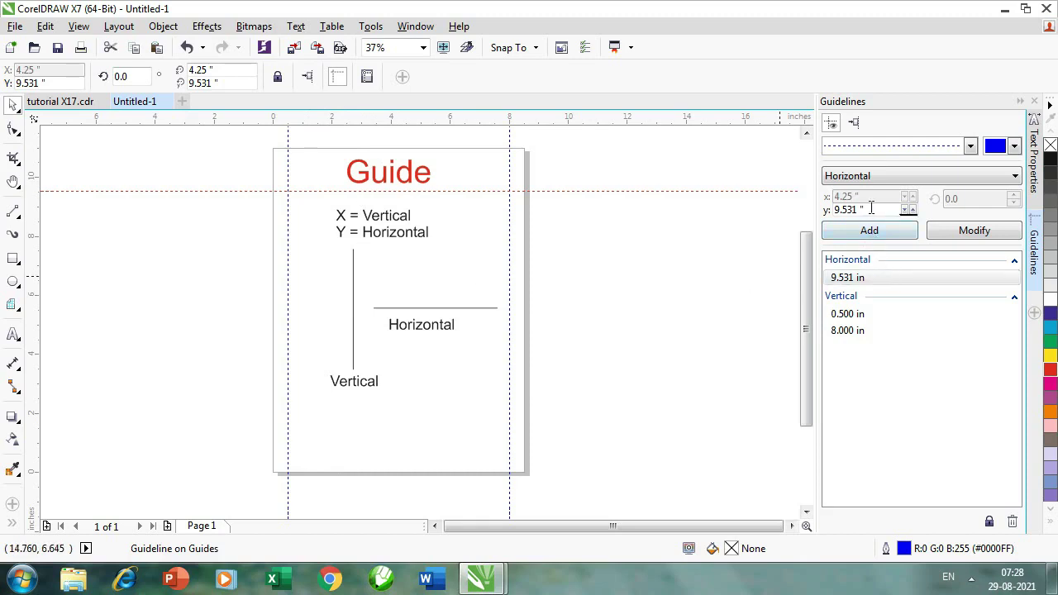
pyautogui.click(180, 180)
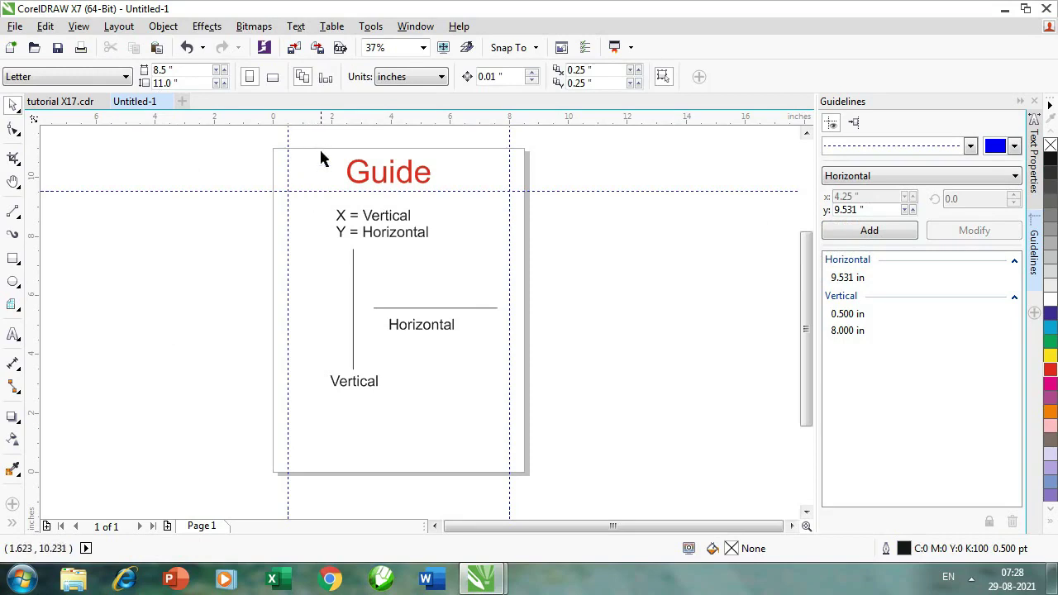
pyautogui.click(591, 192)
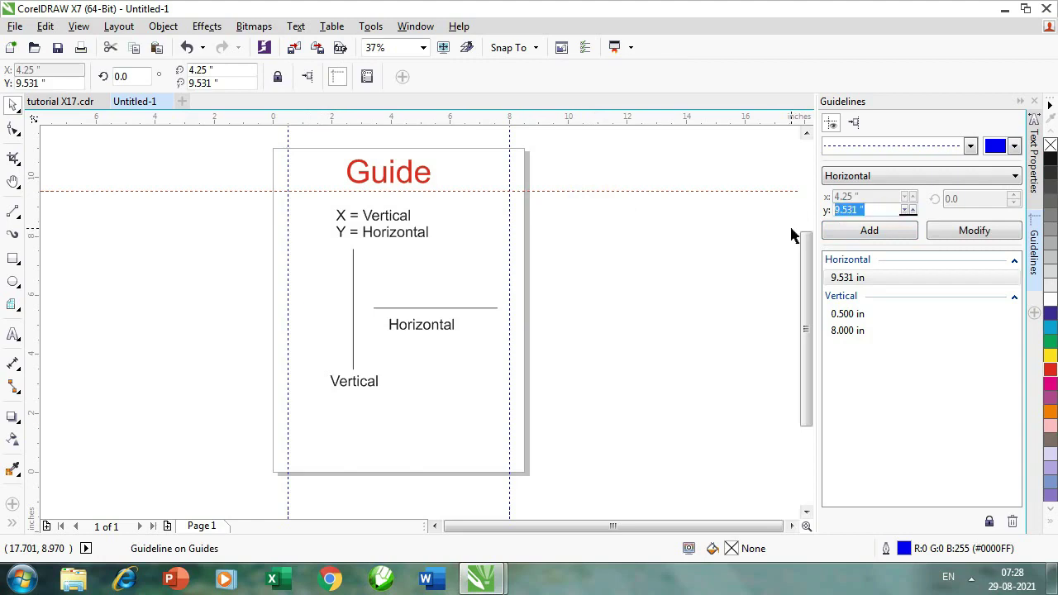
pyautogui.write('10')
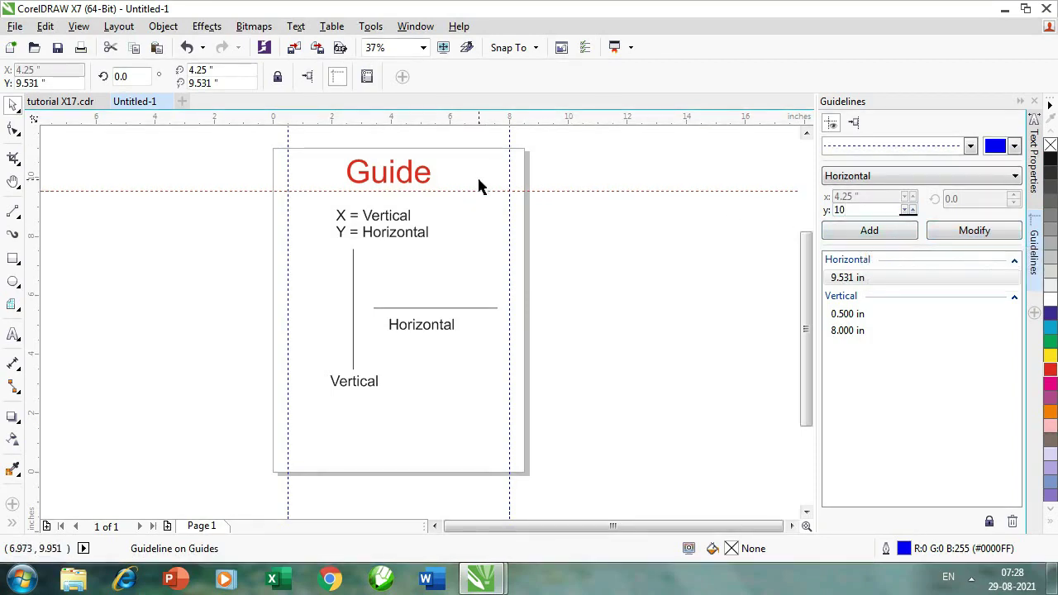
pyautogui.click(973, 236)
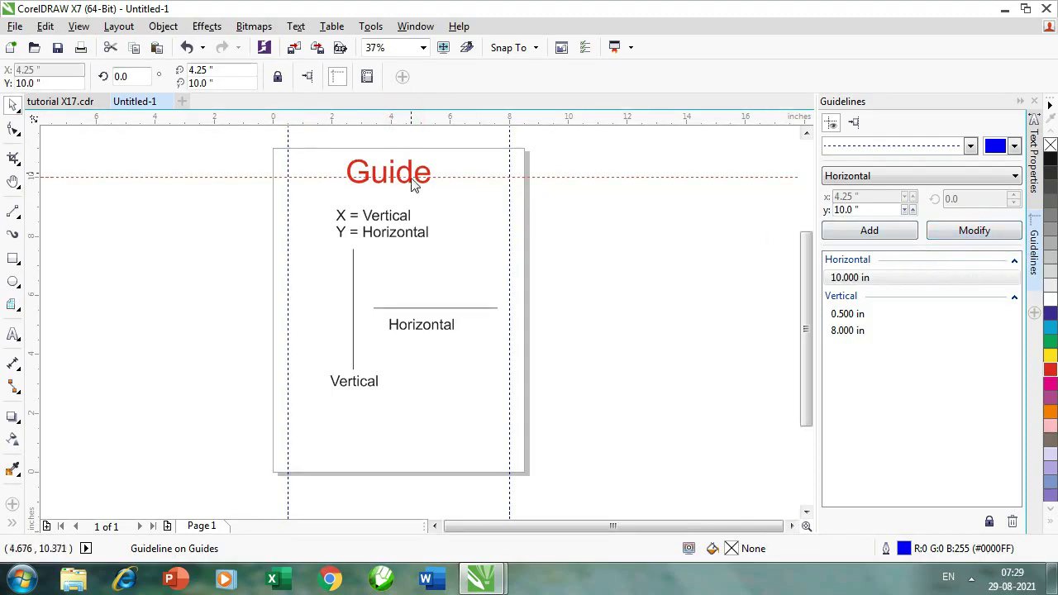
# Place a horizontal guideline near the page's lower edge at about 0.8 inches and set its y position to 0.75 inches
pyautogui.moveTo(416, 445); pyautogui.dragTo(416, 449)
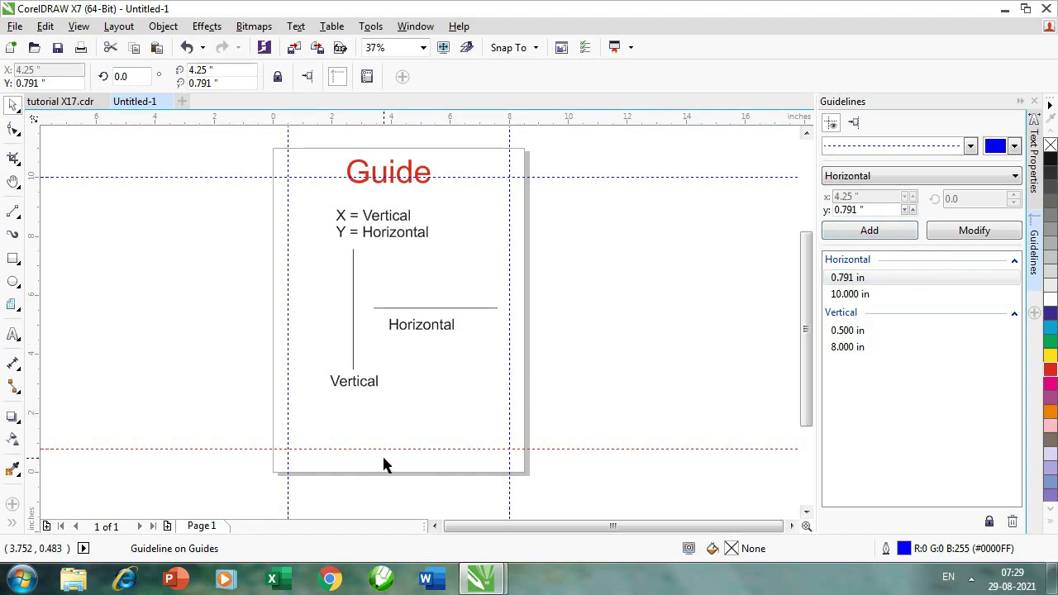
pyautogui.doubleClick(869, 209)
pyautogui.write('0')
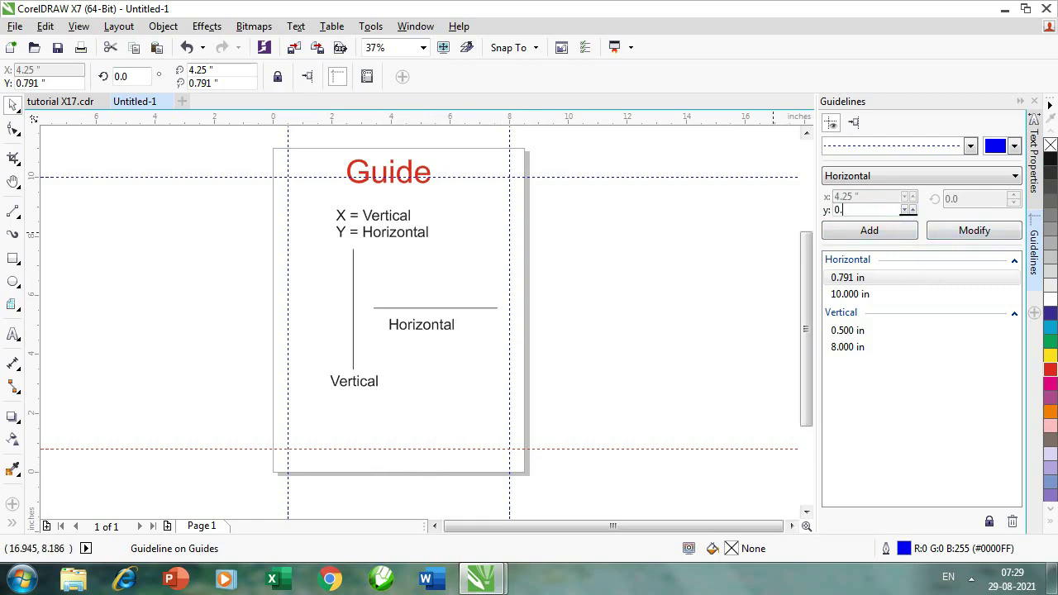
pyautogui.write('.75')
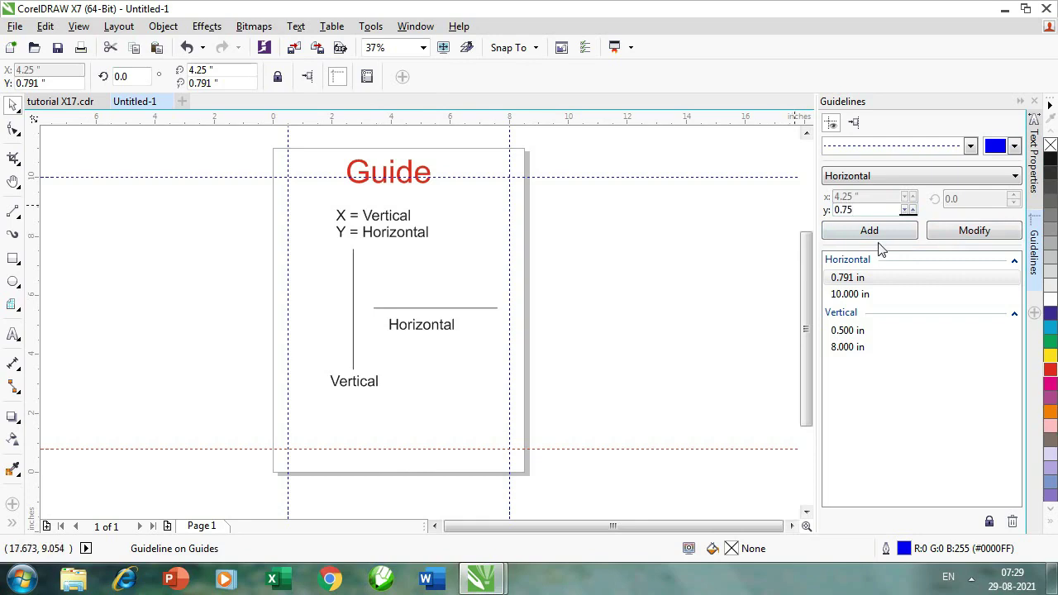
pyautogui.click(973, 231)
pyautogui.click(649, 317)
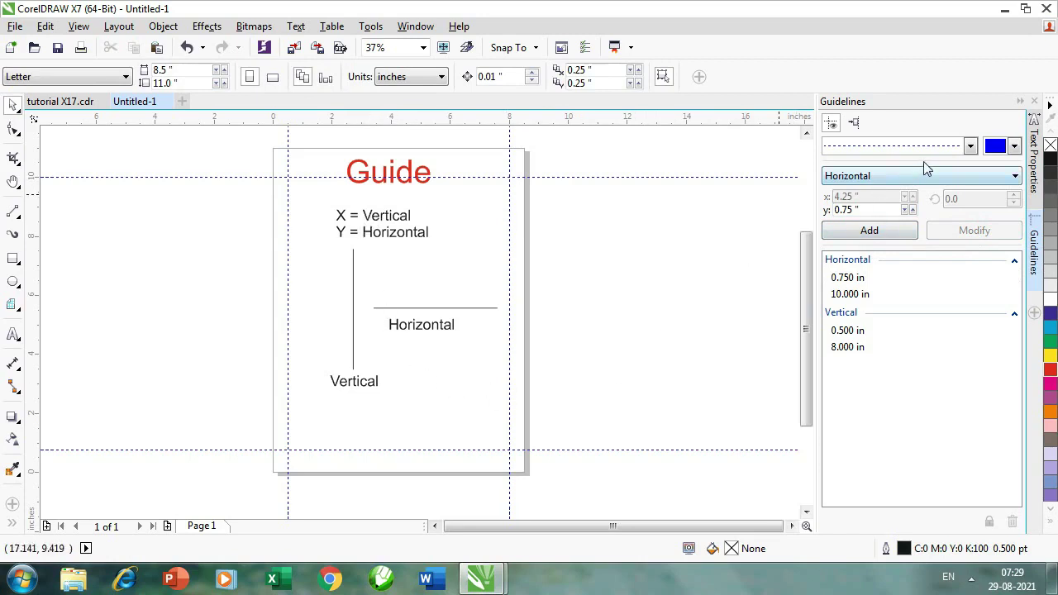
pyautogui.click(666, 271)
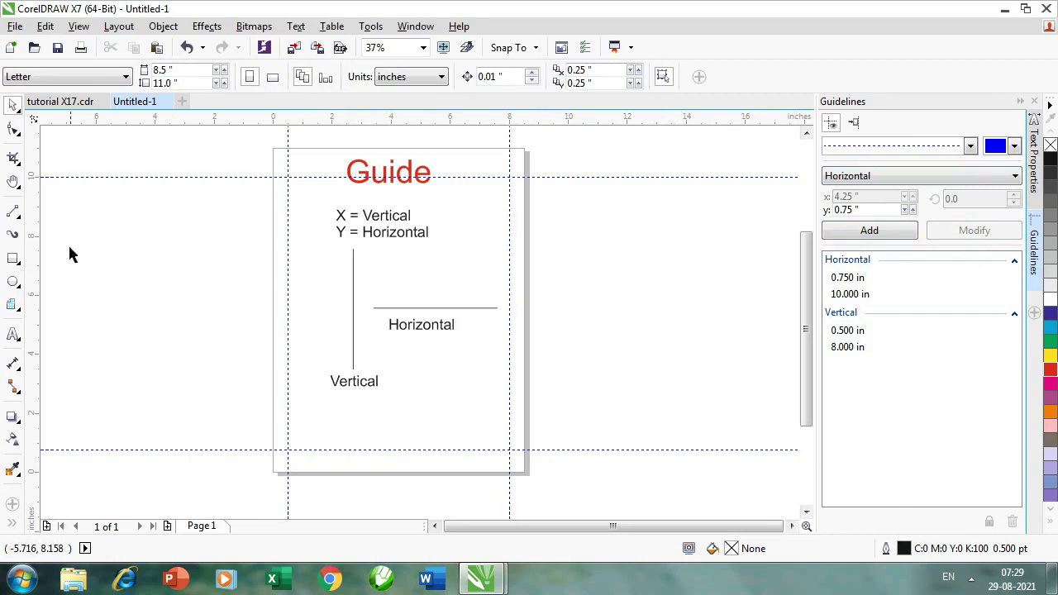
# Try the long-dashed, short-dashed and dotted line styles on the upper horizontal guideline, then return it to the short-dashed style
pyautogui.click(262, 175)
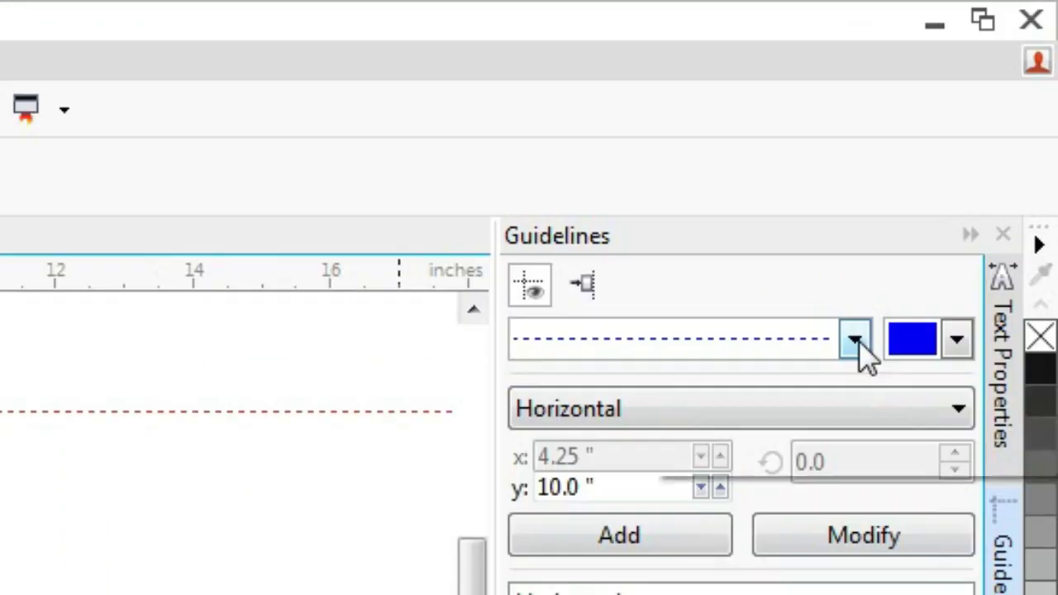
pyautogui.click(921, 232)
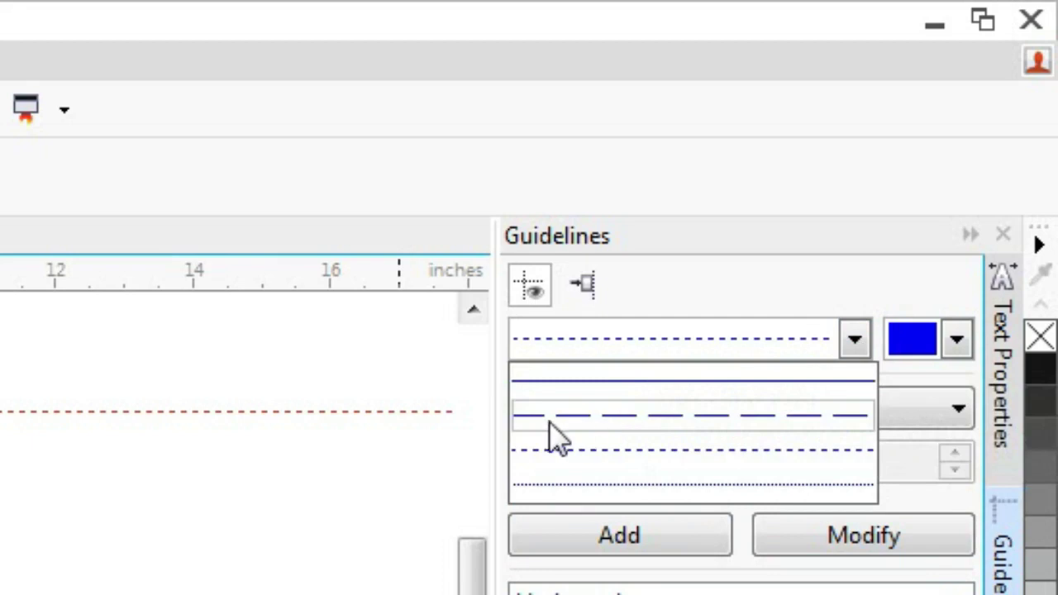
pyautogui.click(701, 415)
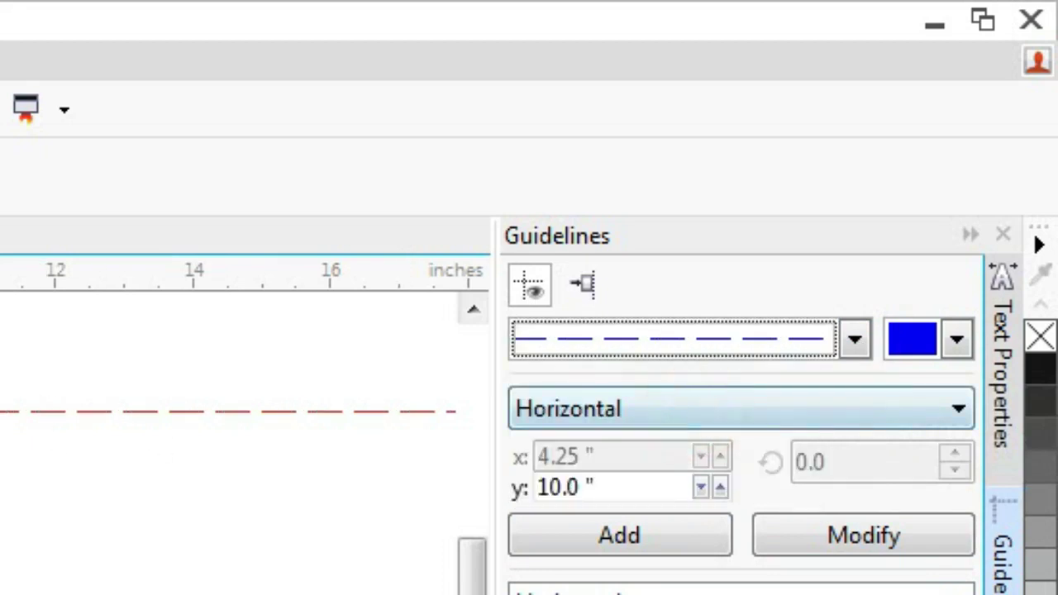
pyautogui.click(738, 347)
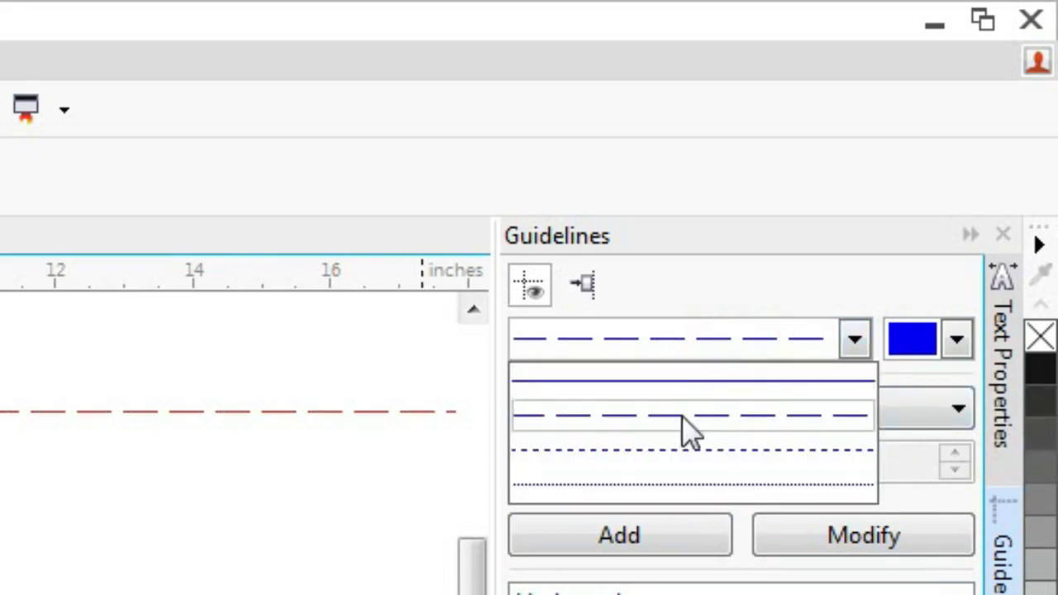
pyautogui.click(664, 450)
pyautogui.click(725, 347)
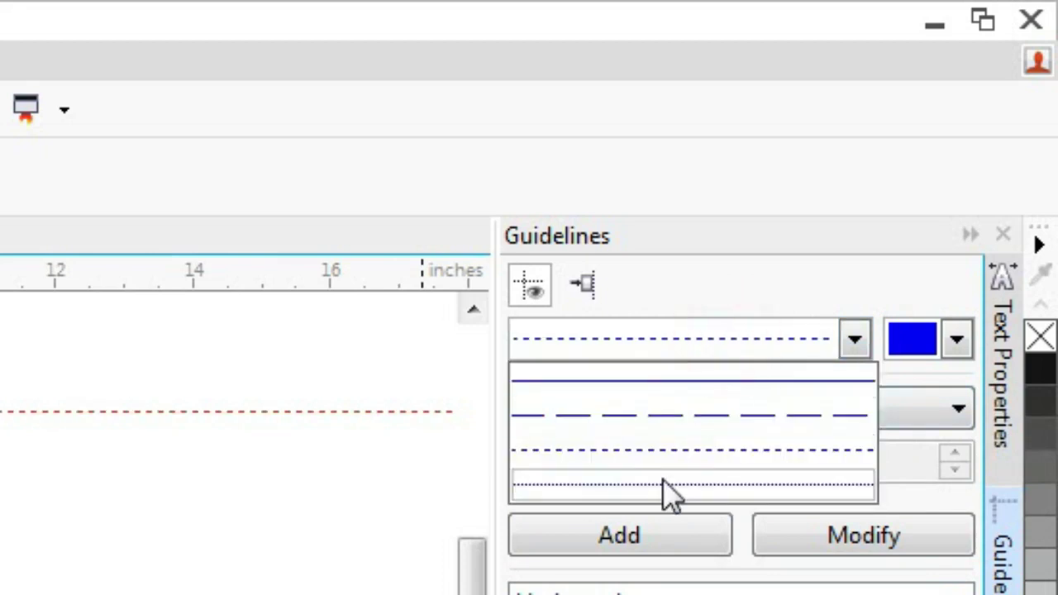
pyautogui.click(663, 484)
pyautogui.click(709, 345)
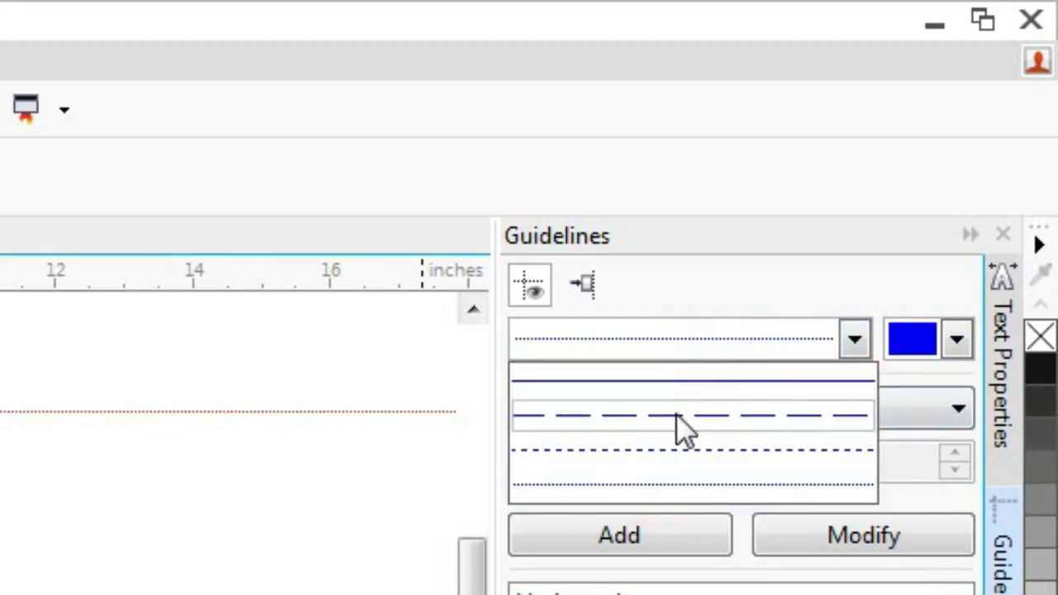
pyautogui.click(683, 450)
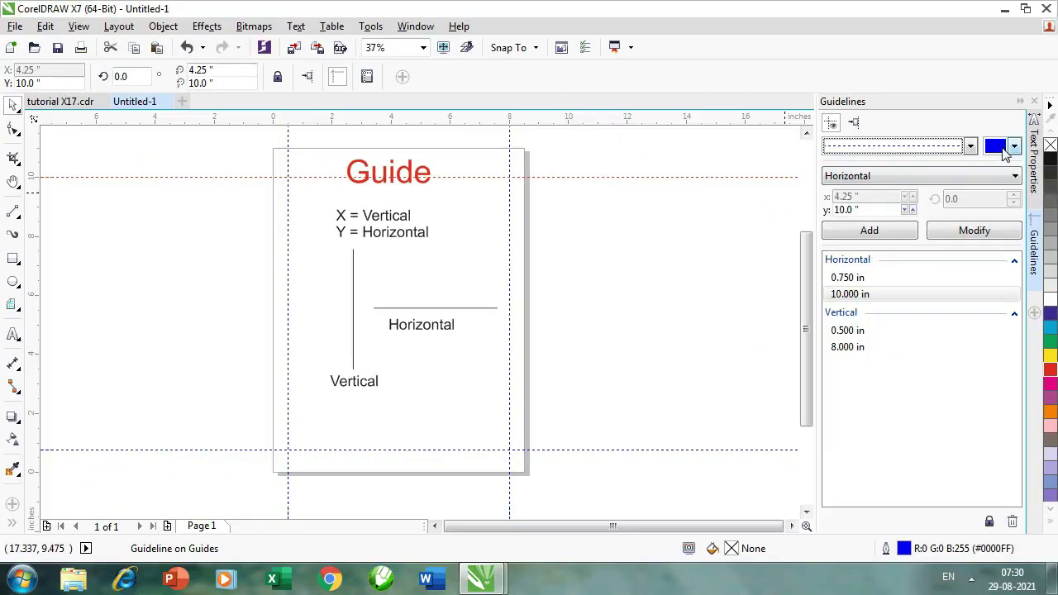
pyautogui.click(594, 216)
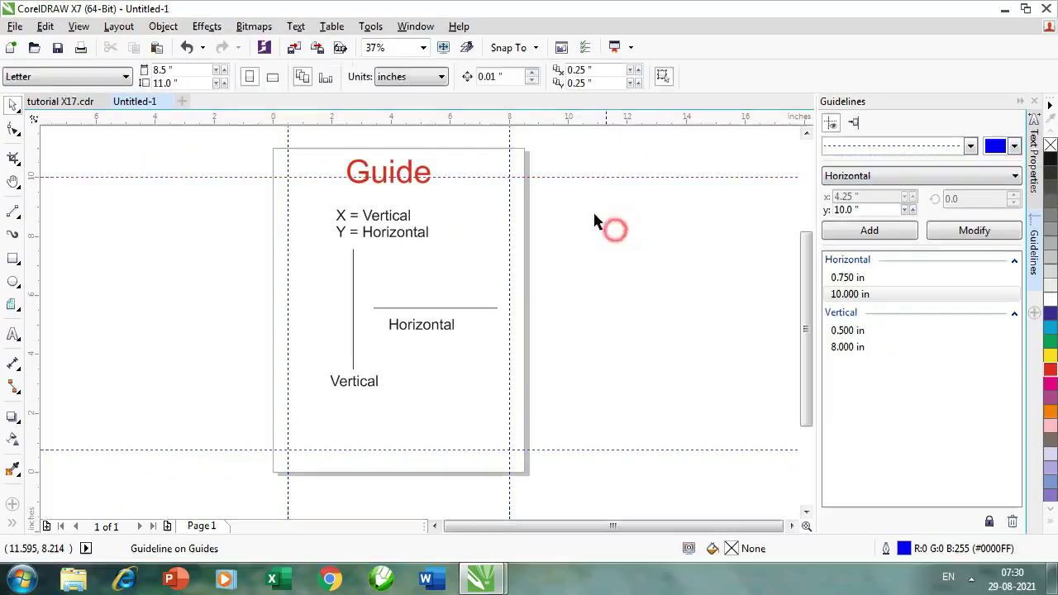
pyautogui.click(545, 175)
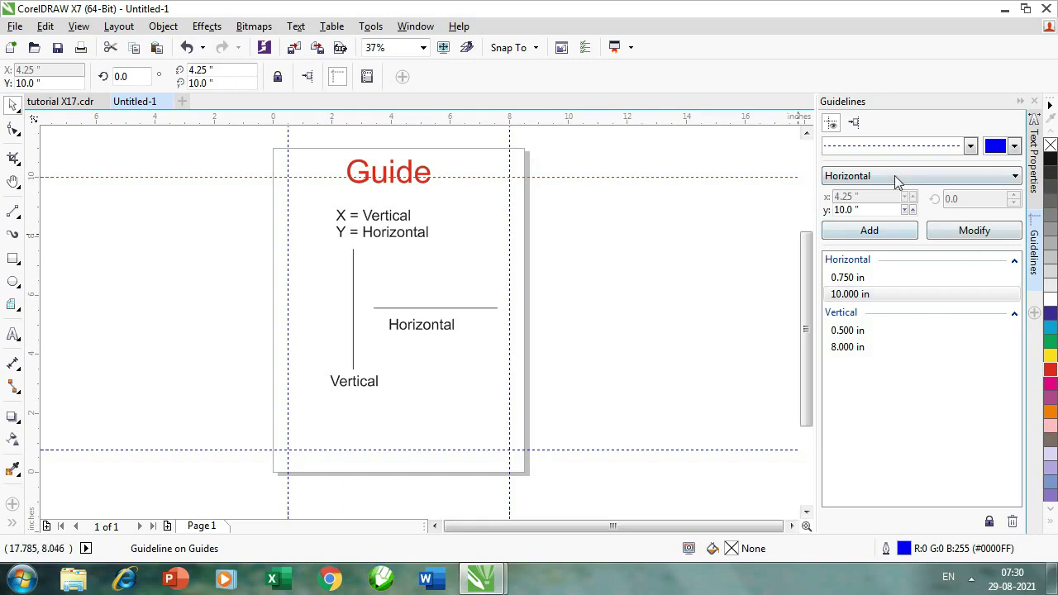
# Set the page size to 8 inches wide and 3 inches high
pyautogui.click(620, 351)
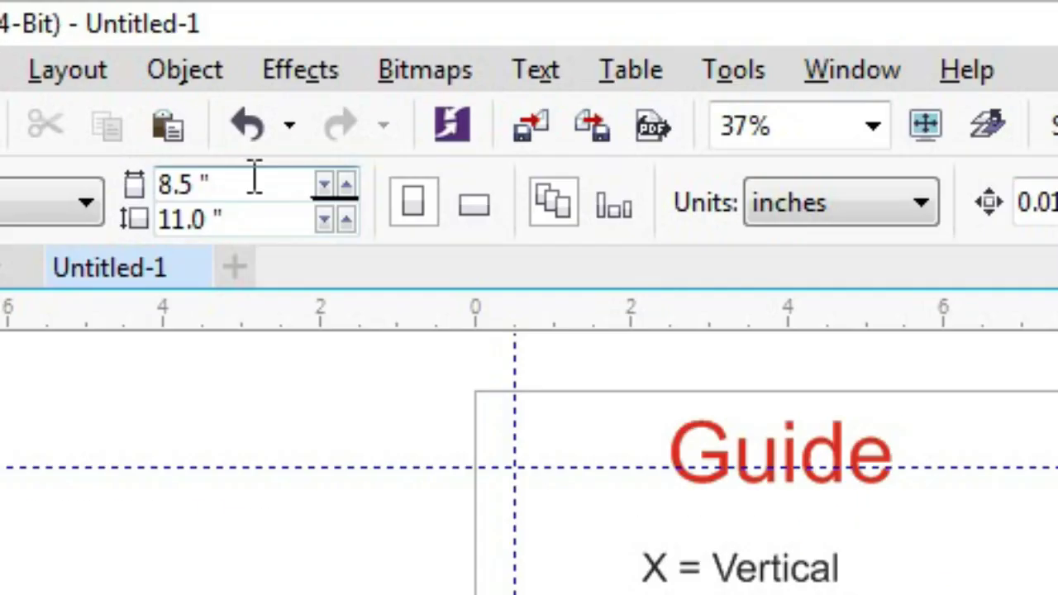
pyautogui.doubleClick(261, 176)
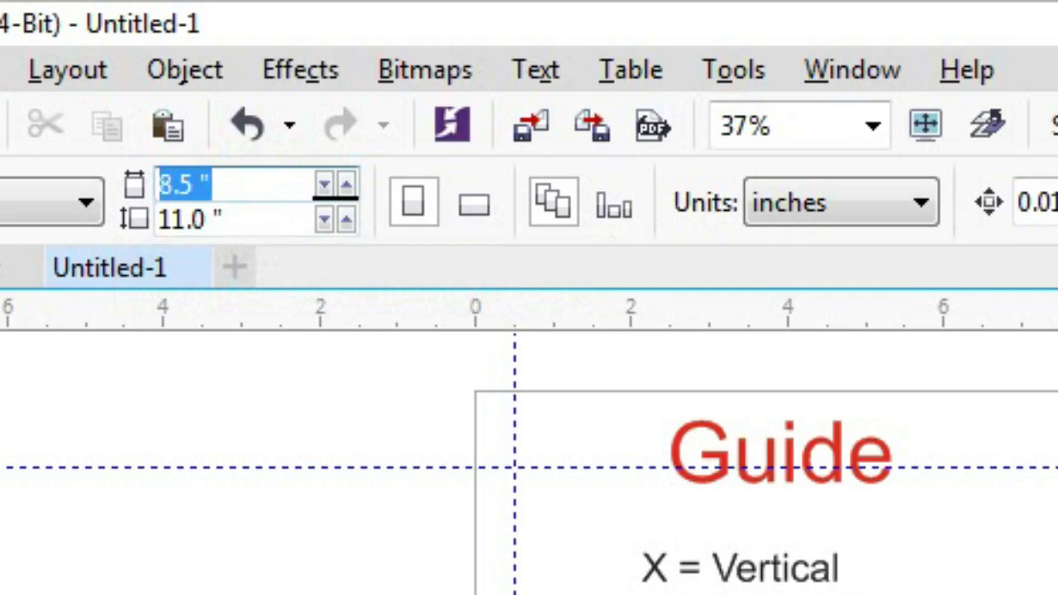
pyautogui.write('8')
pyautogui.press('Tab')
pyautogui.write('3')
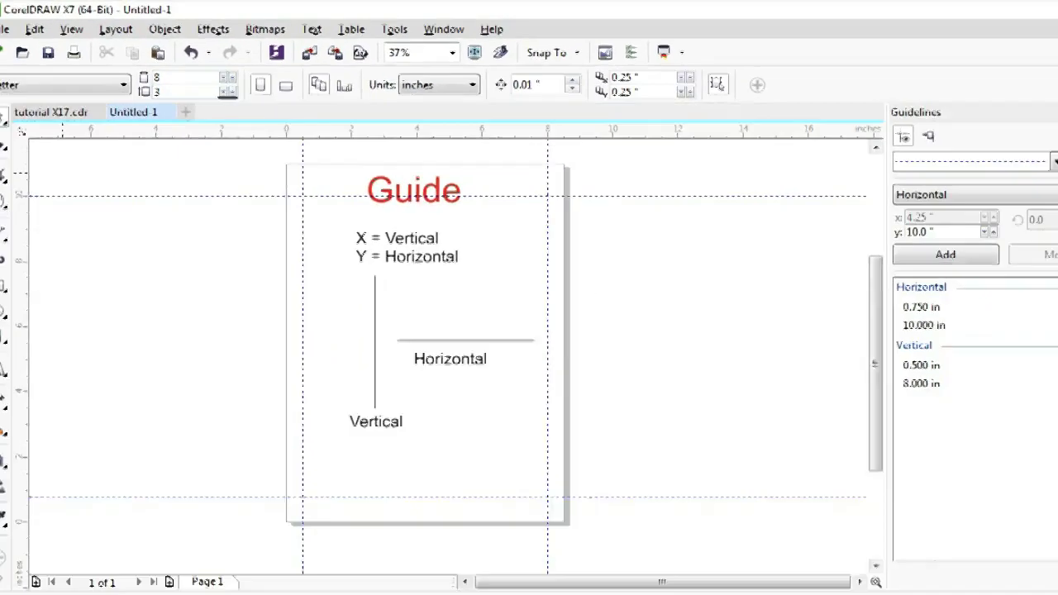
pyautogui.press('Return')
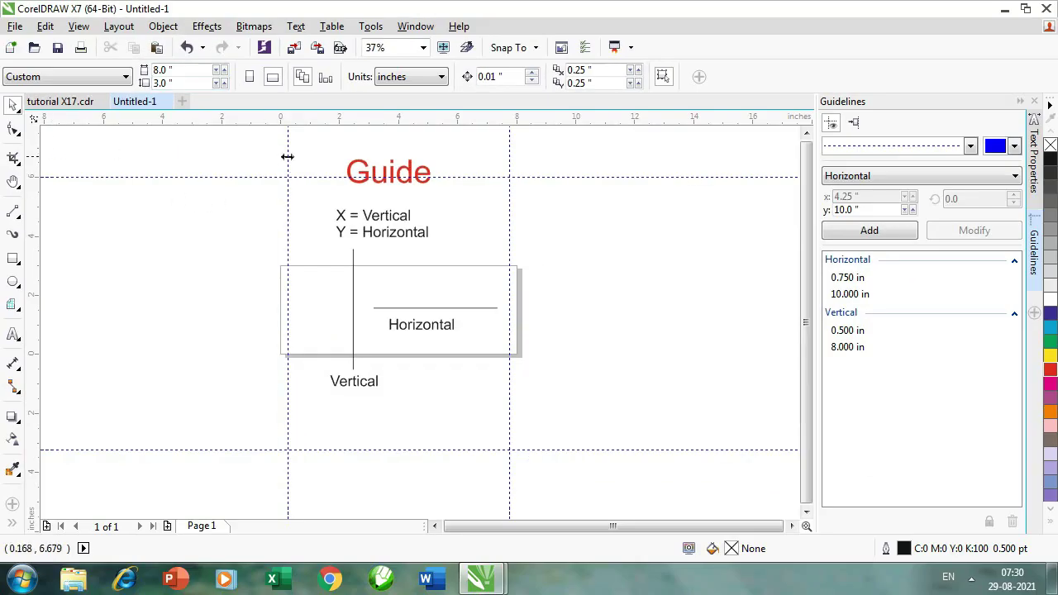
# Delete all four guidelines, along with the sample lines and labels below the Guide title
pyautogui.click(303, 173)
pyautogui.press('Delete')
pyautogui.click(276, 176)
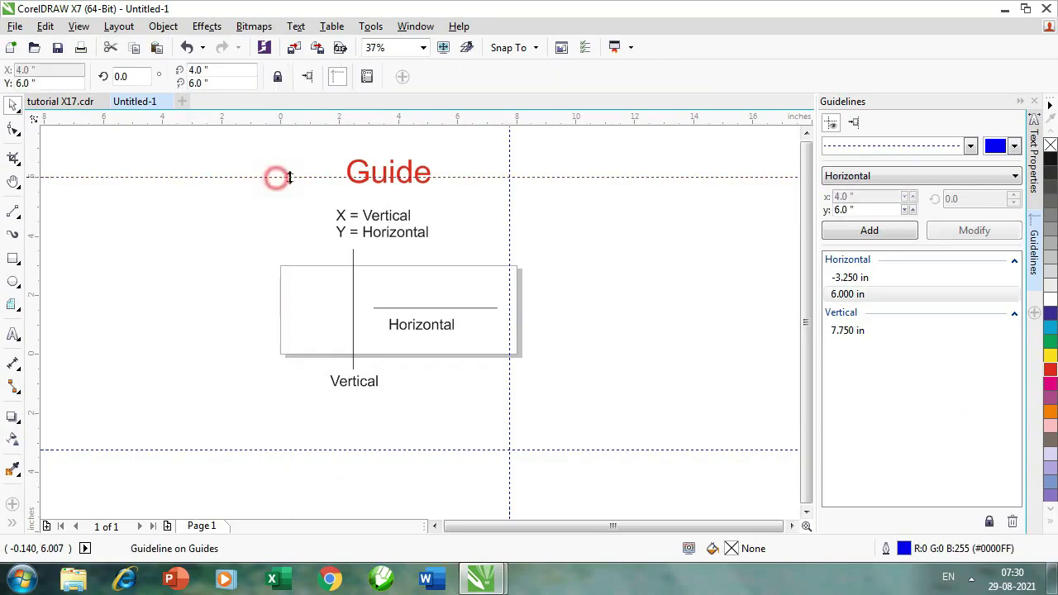
pyautogui.press('Delete')
pyautogui.click(508, 190)
pyautogui.press('Delete')
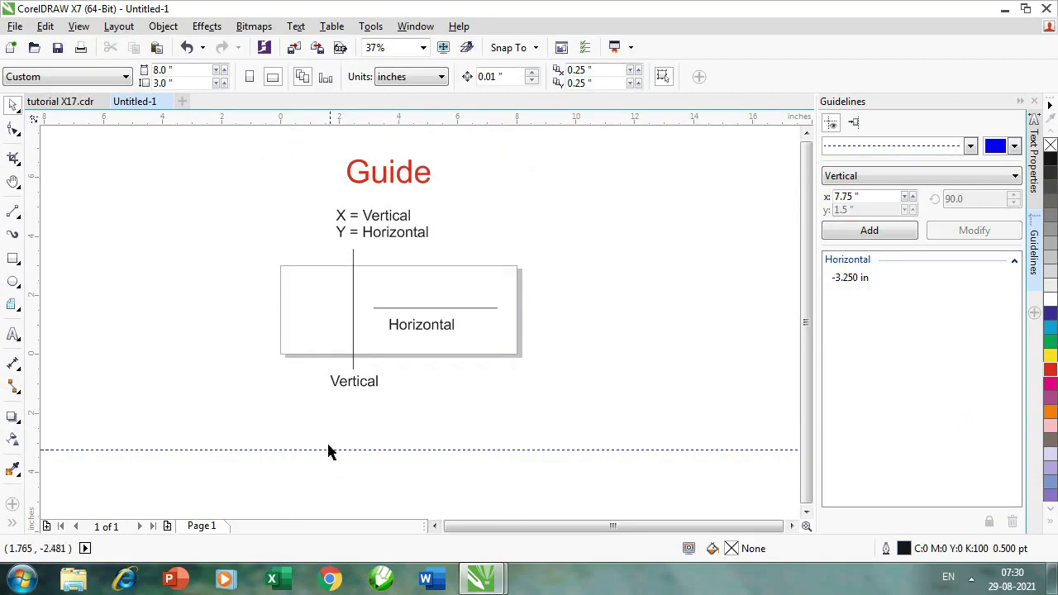
pyautogui.click(329, 450)
pyautogui.press('Delete')
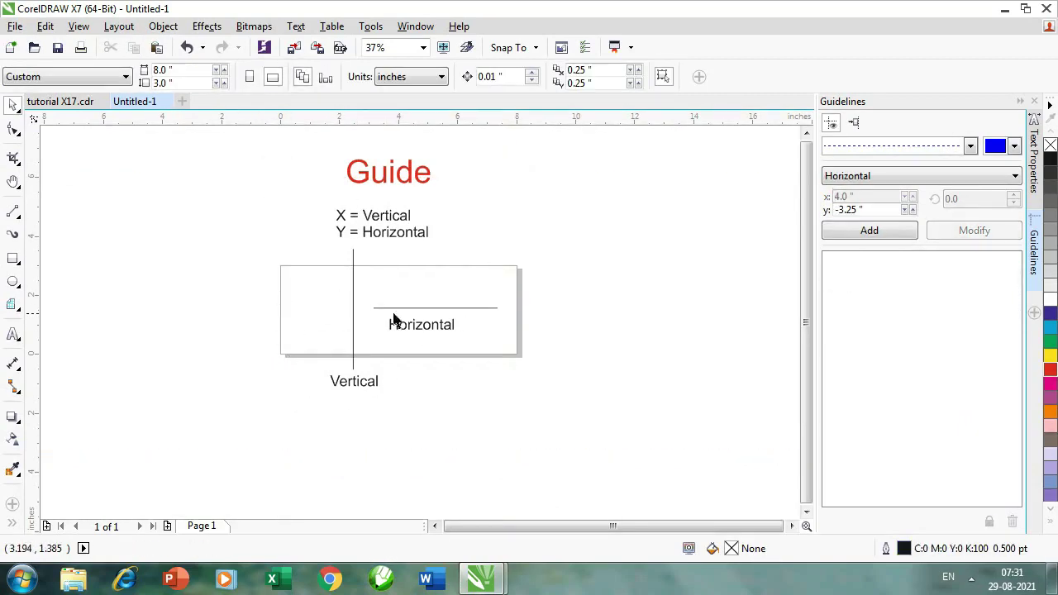
pyautogui.moveTo(264, 194); pyautogui.dragTo(592, 435)
pyautogui.press('Delete')
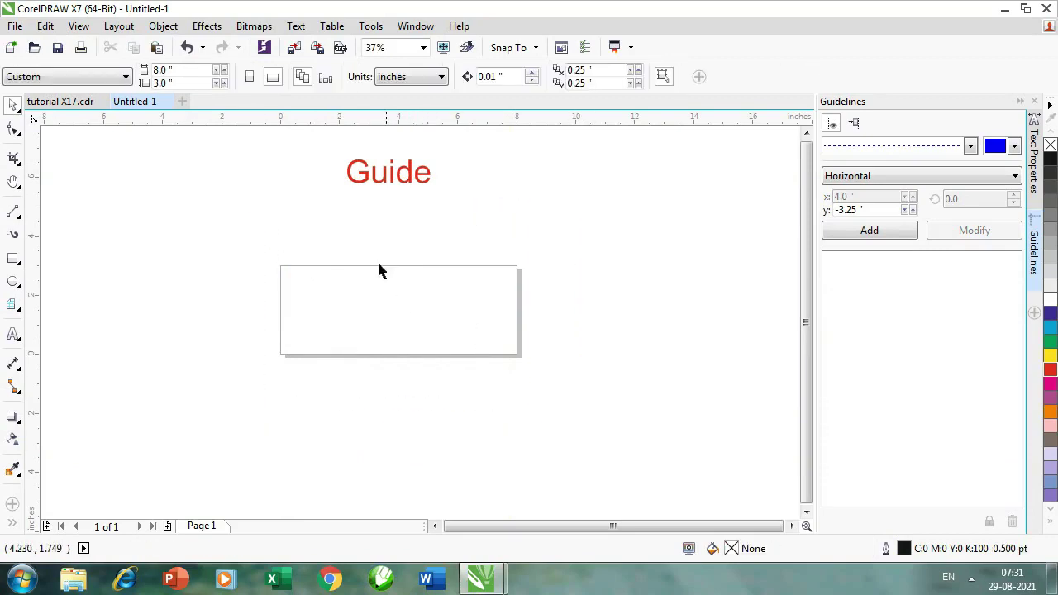
# Place a vertical guideline near the page's left edge at about 0.27 inches and set its x position to 0.5 inches
pyautogui.press('z')
pyautogui.moveTo(243, 248); pyautogui.dragTo(595, 405)
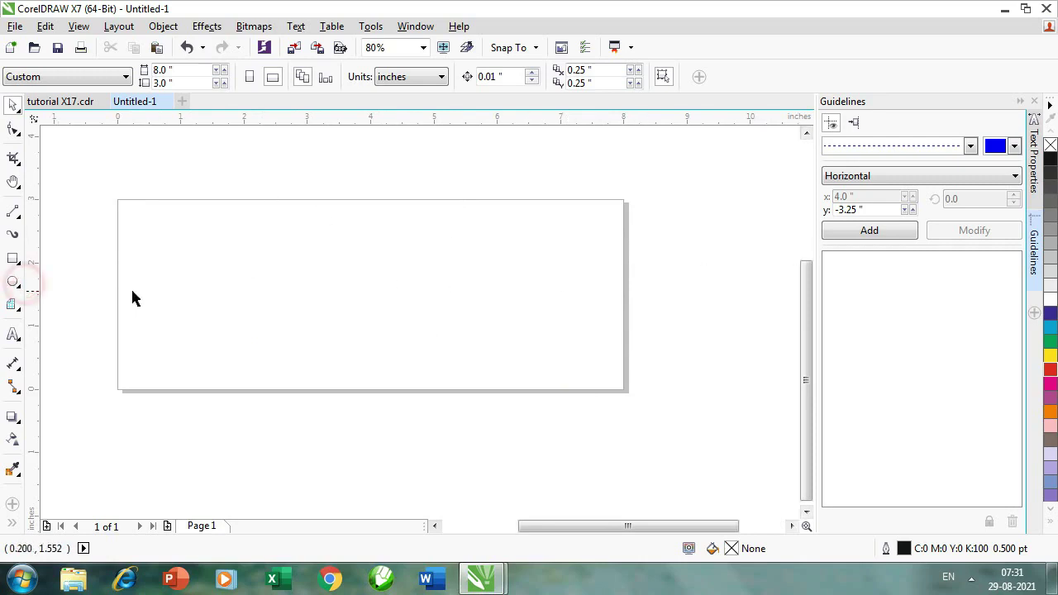
pyautogui.moveTo(131, 295); pyautogui.dragTo(134, 290)
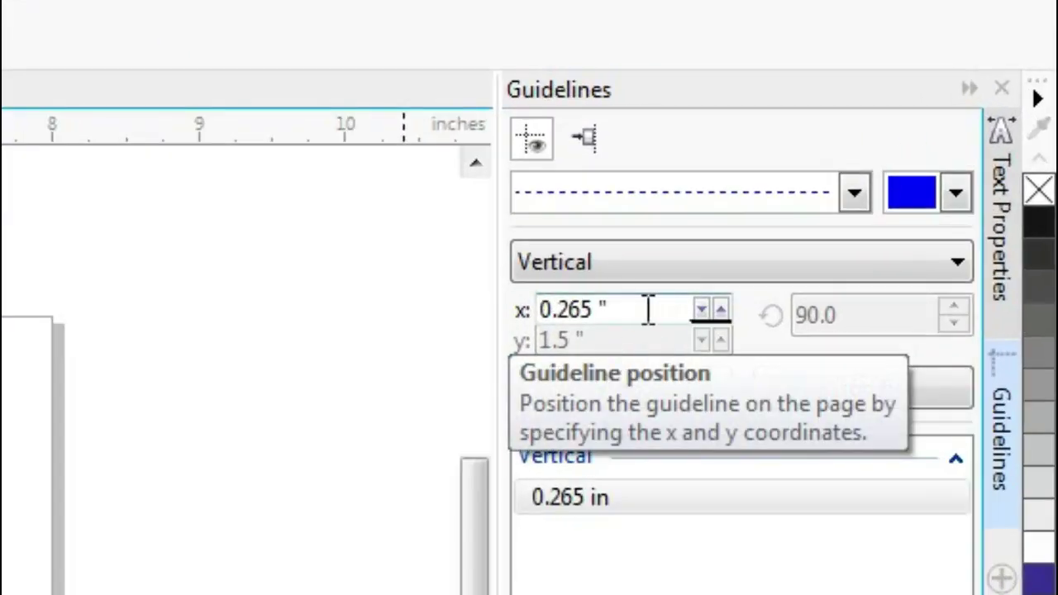
pyautogui.click(647, 309)
pyautogui.write('0.5')
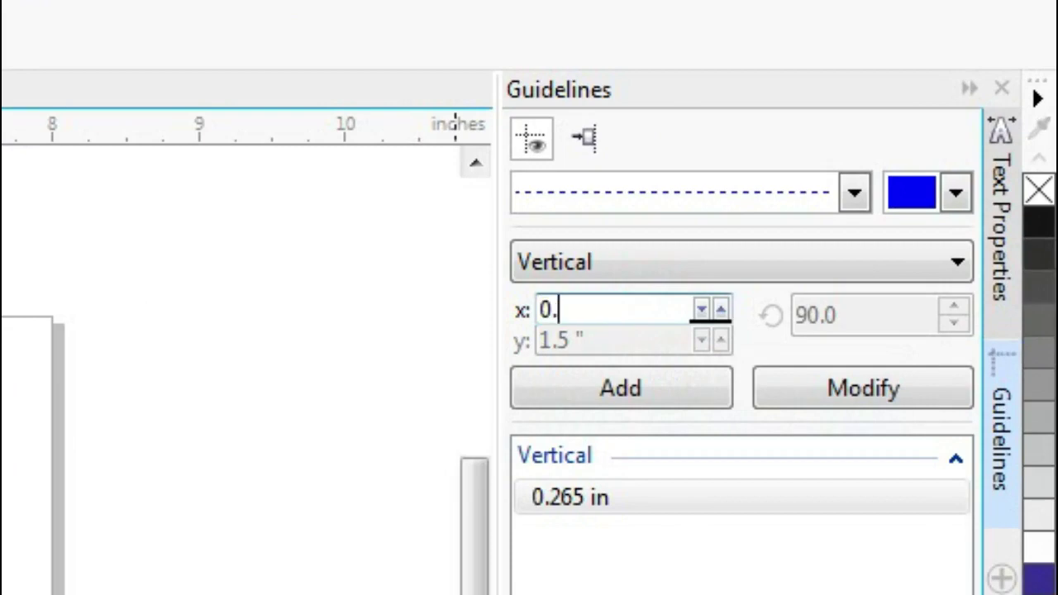
pyautogui.click(863, 390)
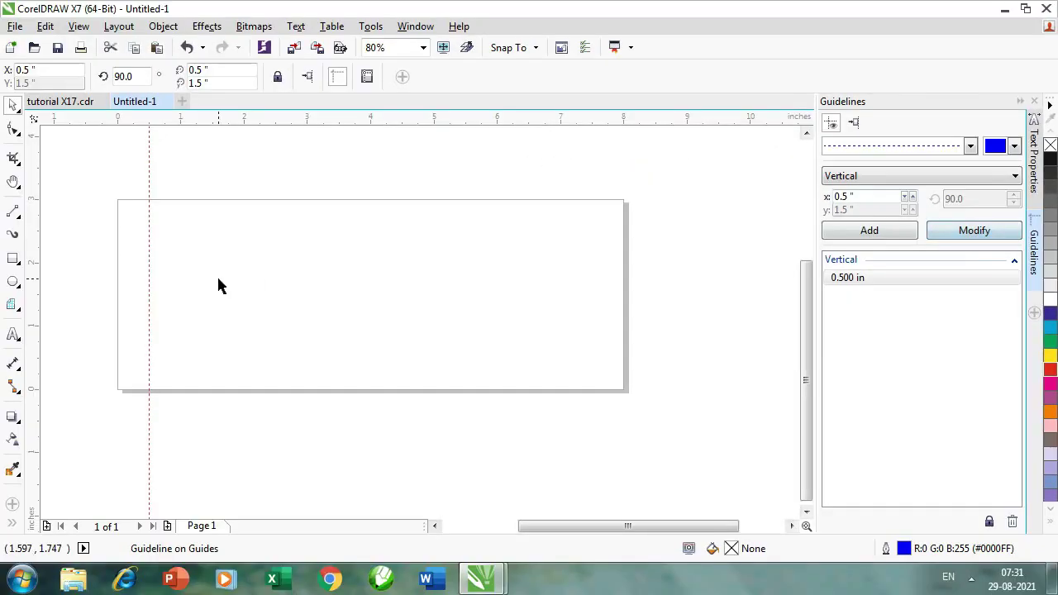
pyautogui.click(288, 281)
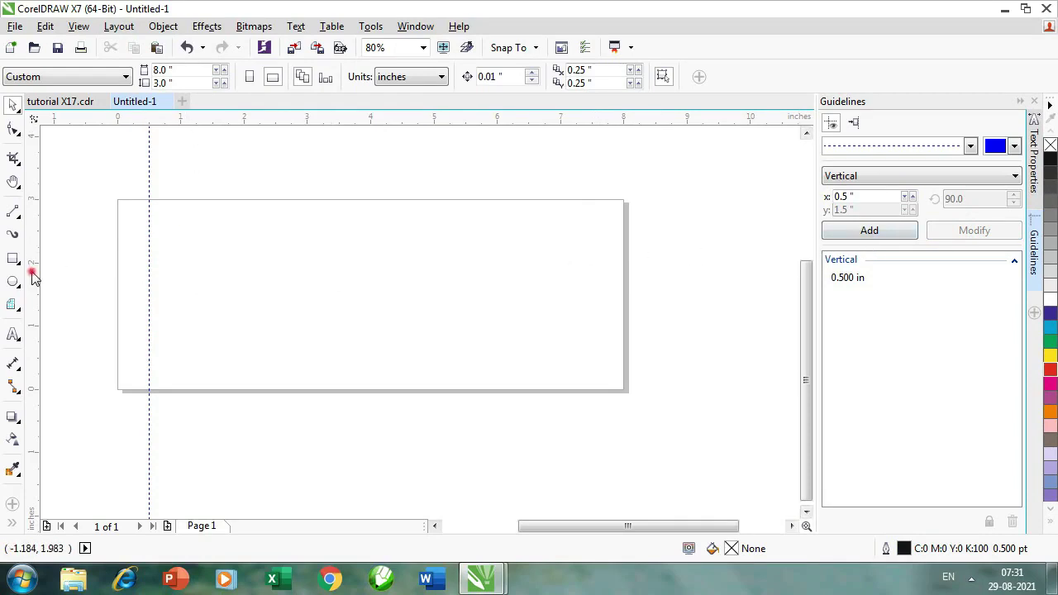
# Place a second vertical guideline inside the page at about 4.1 inches and set its x position to 7.5 inches
pyautogui.moveTo(463, 295); pyautogui.dragTo(578, 289)
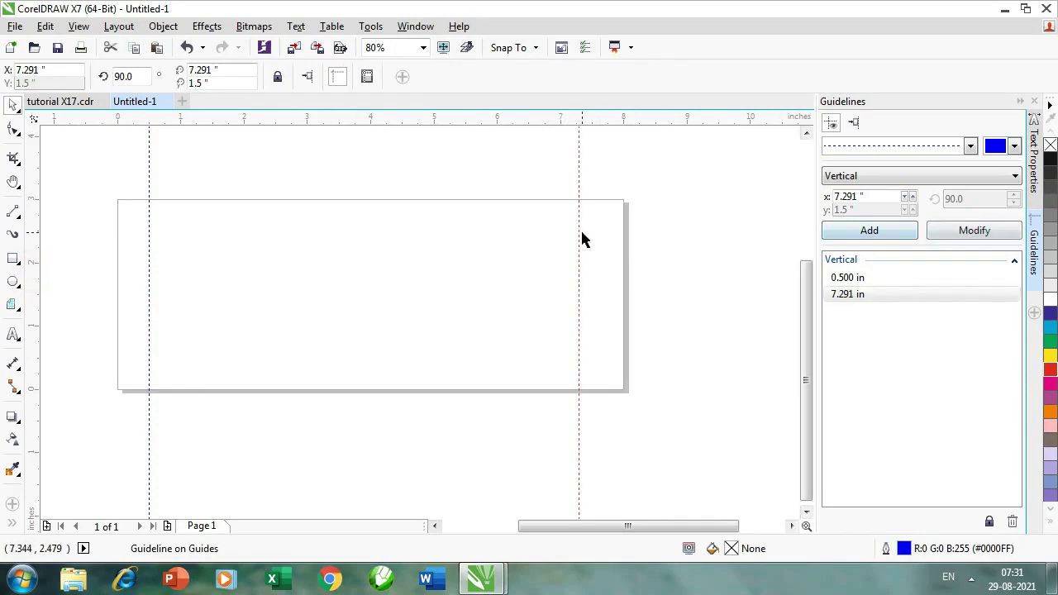
pyautogui.moveTo(579, 232); pyautogui.dragTo(378, 261)
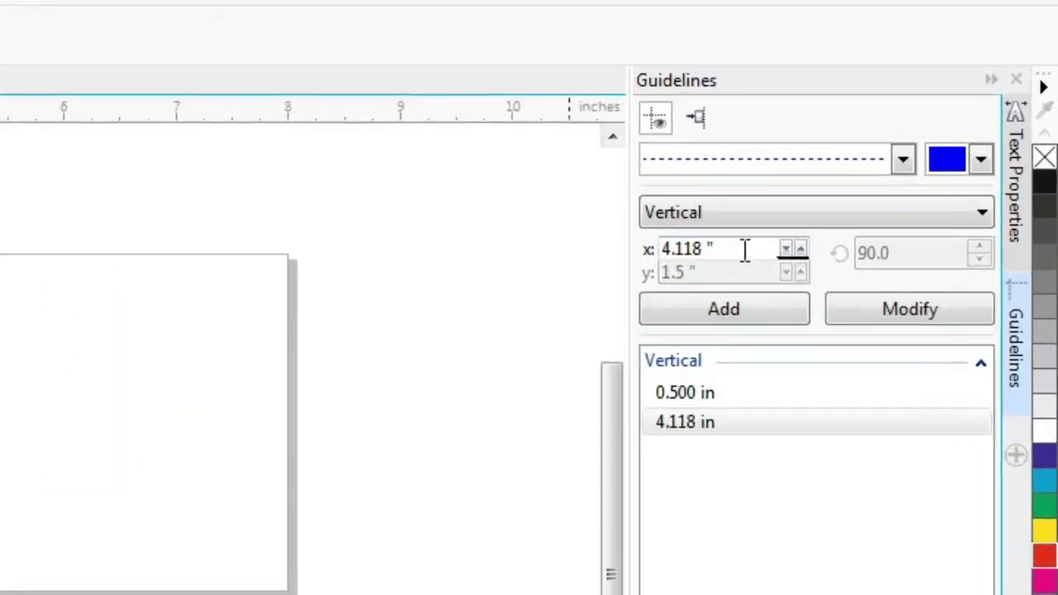
pyautogui.click(881, 195)
pyautogui.write('7.5')
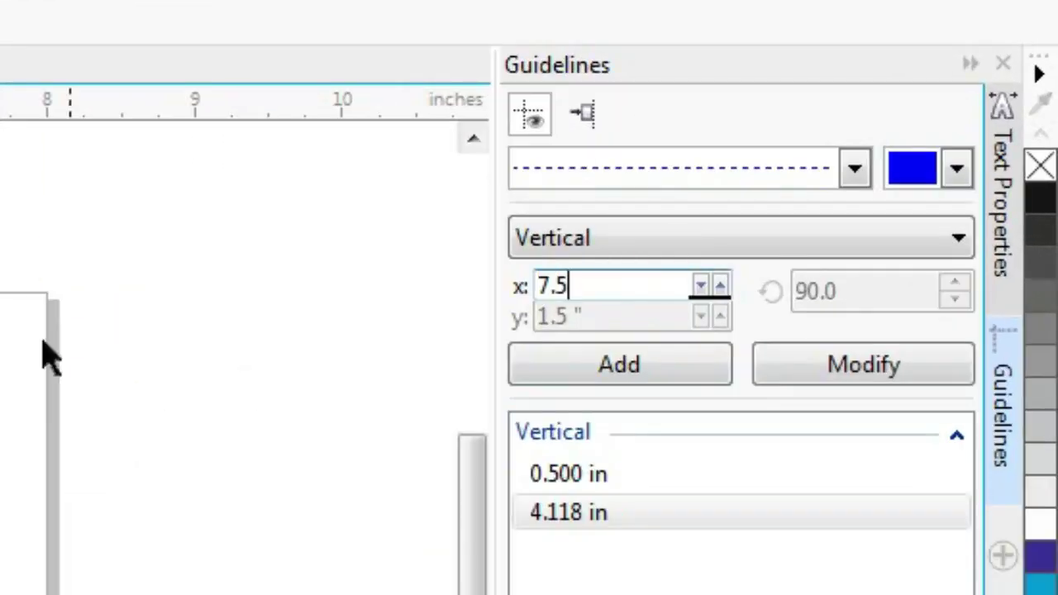
pyautogui.click(870, 361)
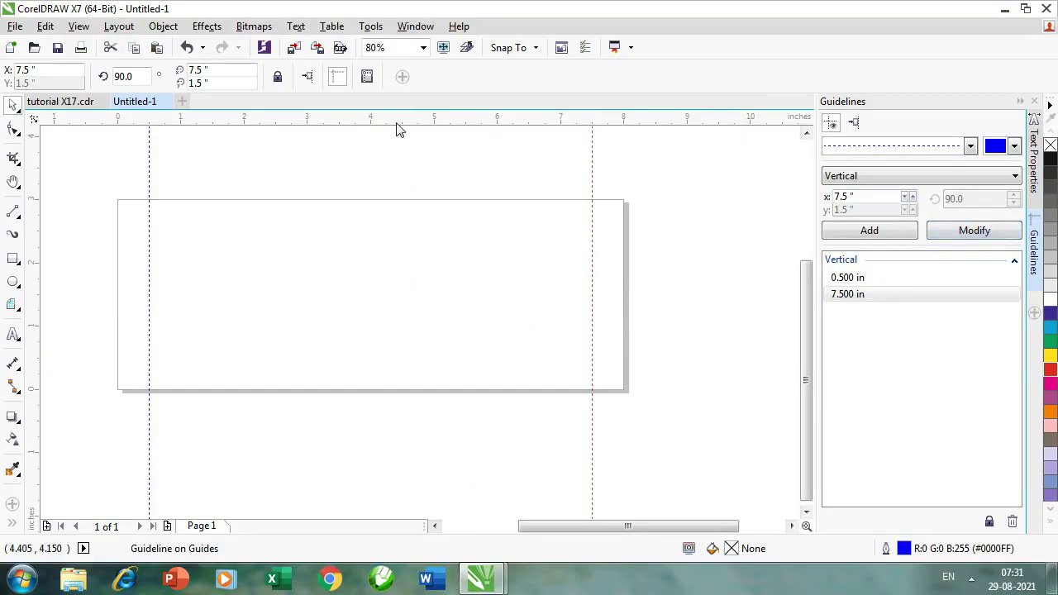
# Place a horizontal guideline across the page at about 2.1 inches and set its y position to 0.5 inches
pyautogui.moveTo(398, 118); pyautogui.dragTo(401, 256)
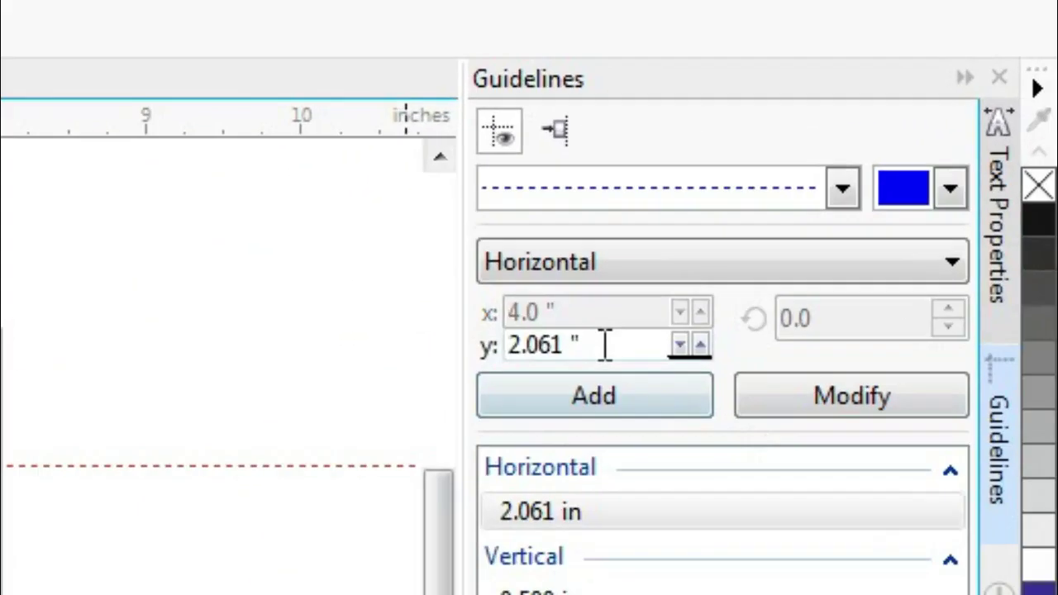
pyautogui.doubleClick(857, 215)
pyautogui.write('0.5')
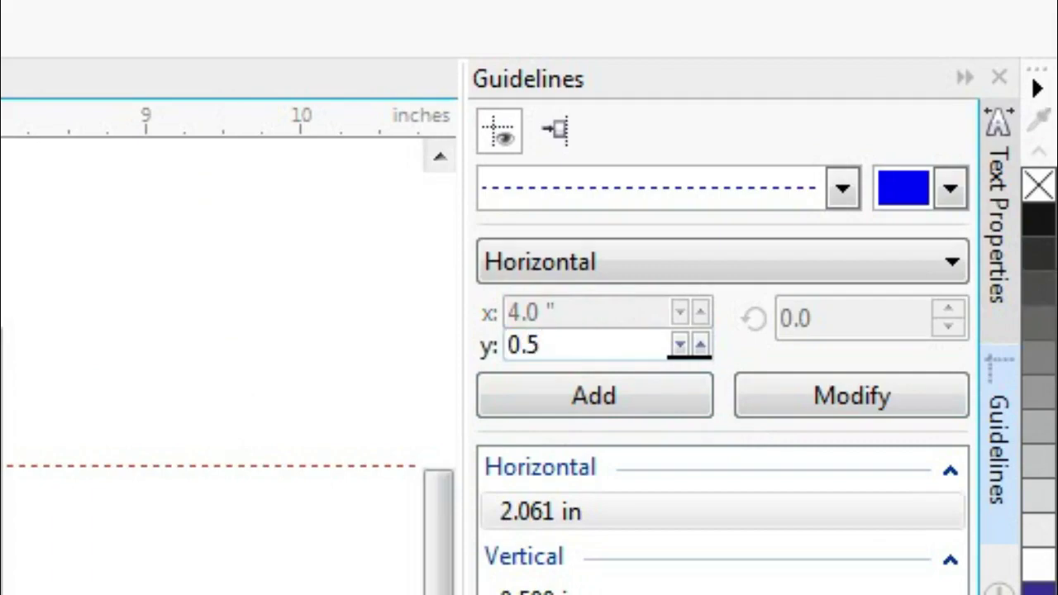
pyautogui.click(866, 403)
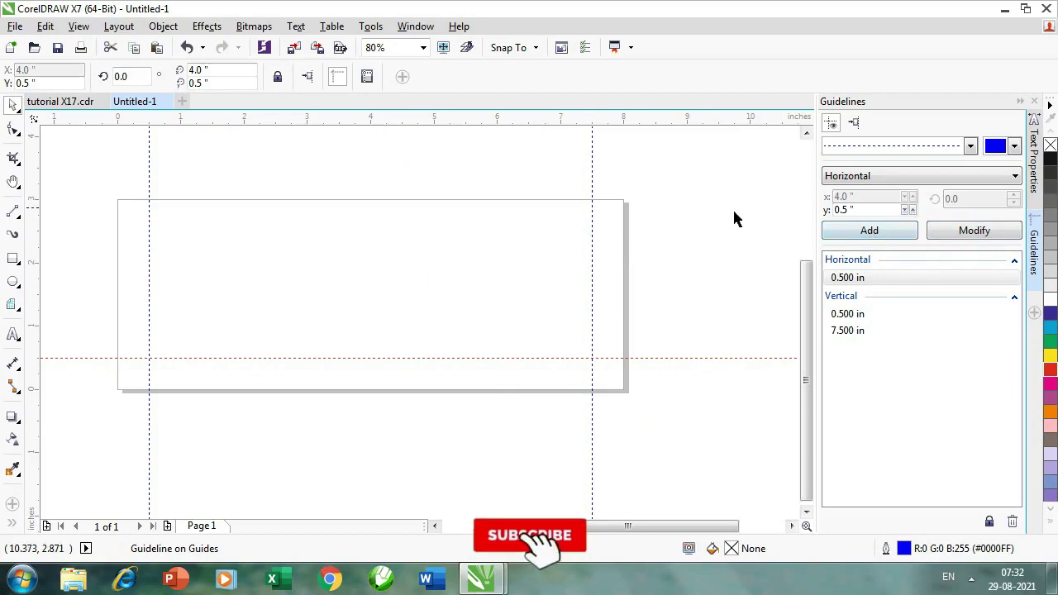
# Place a second horizontal guideline above the page at about 3.8 inches and set its y position to 2.5 inches
pyautogui.moveTo(377, 118); pyautogui.dragTo(382, 150)
pyautogui.click(877, 209)
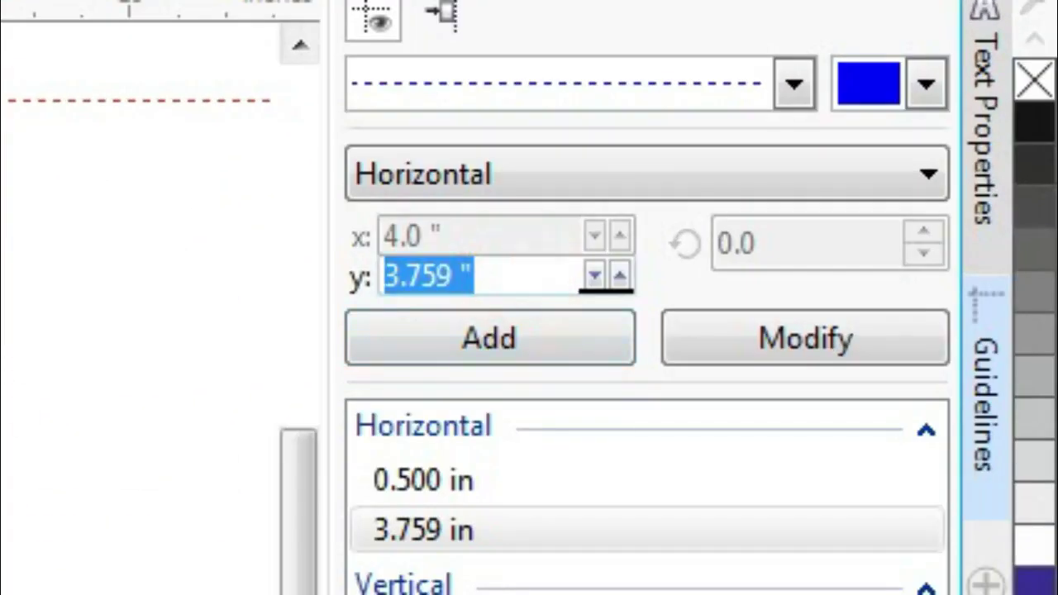
pyautogui.write('0')
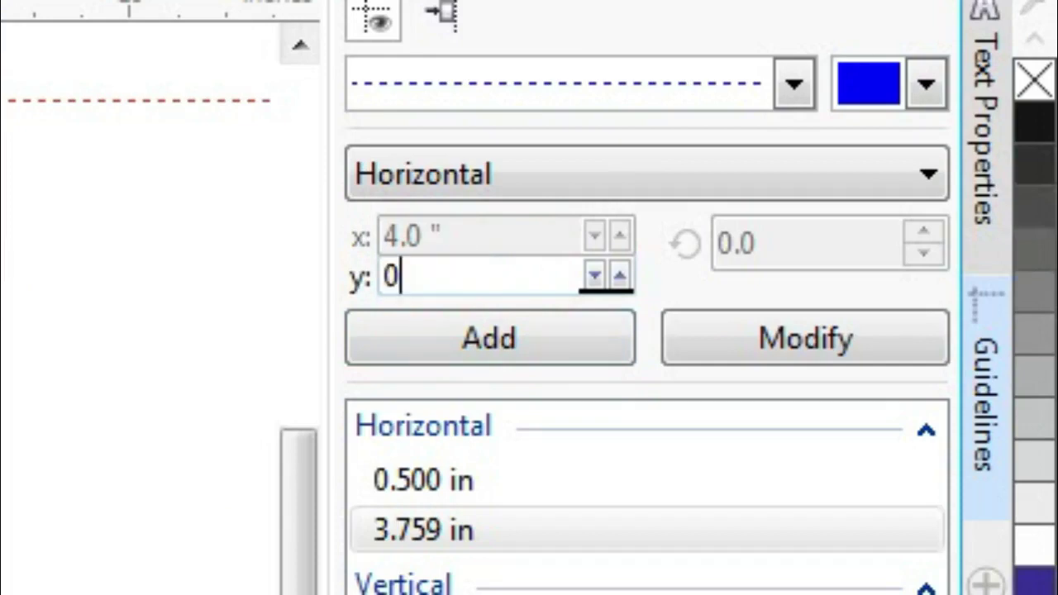
pyautogui.press('BackSpace')
pyautogui.write('2.5')
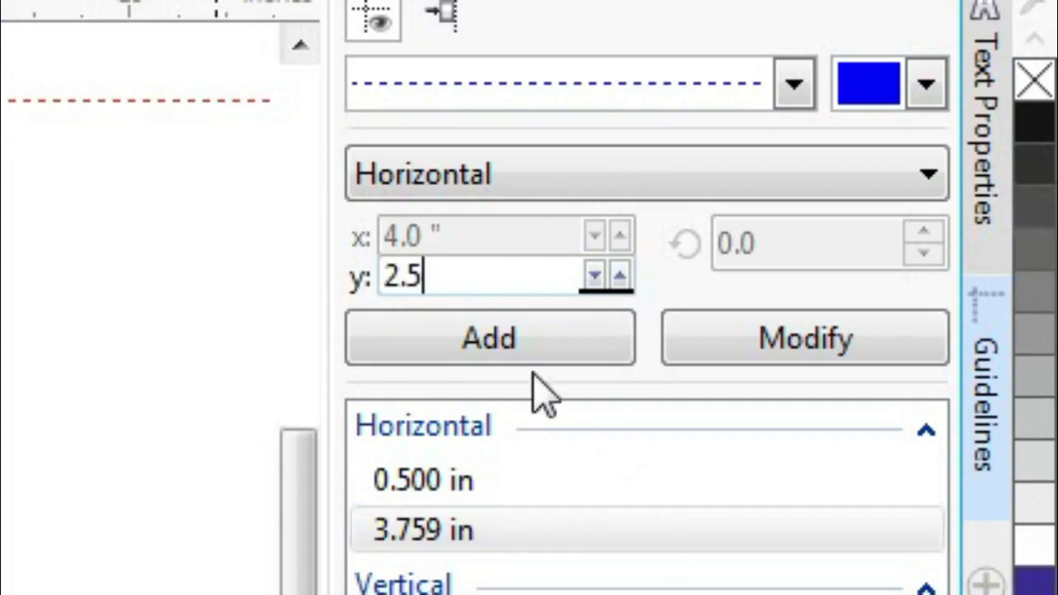
pyautogui.click(799, 352)
pyautogui.click(411, 303)
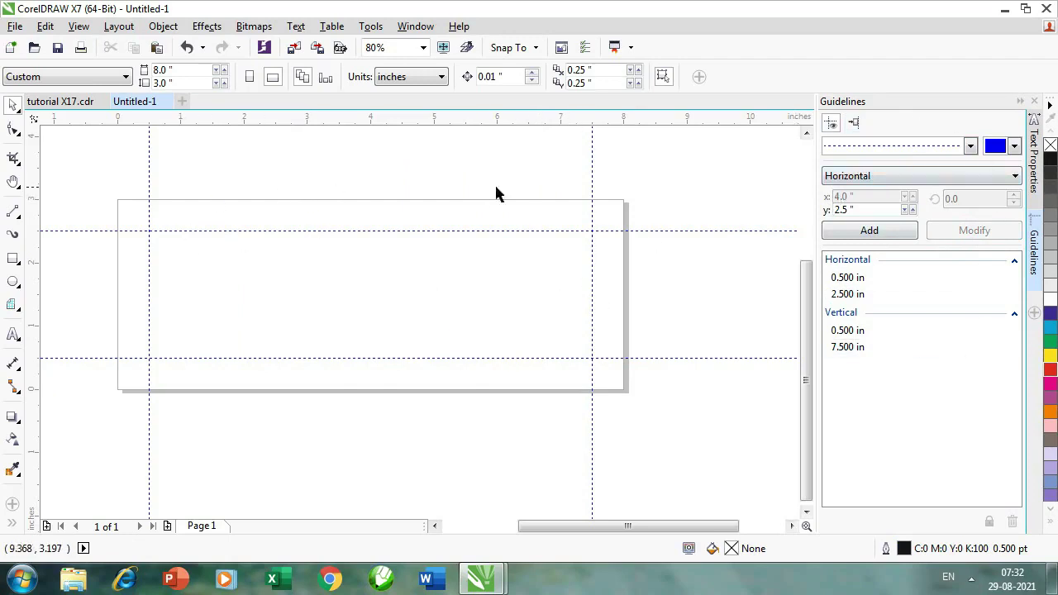
# Shift the upper horizontal guideline up by adding 3 mm to its 2.5-inch y position
pyautogui.click(592, 169)
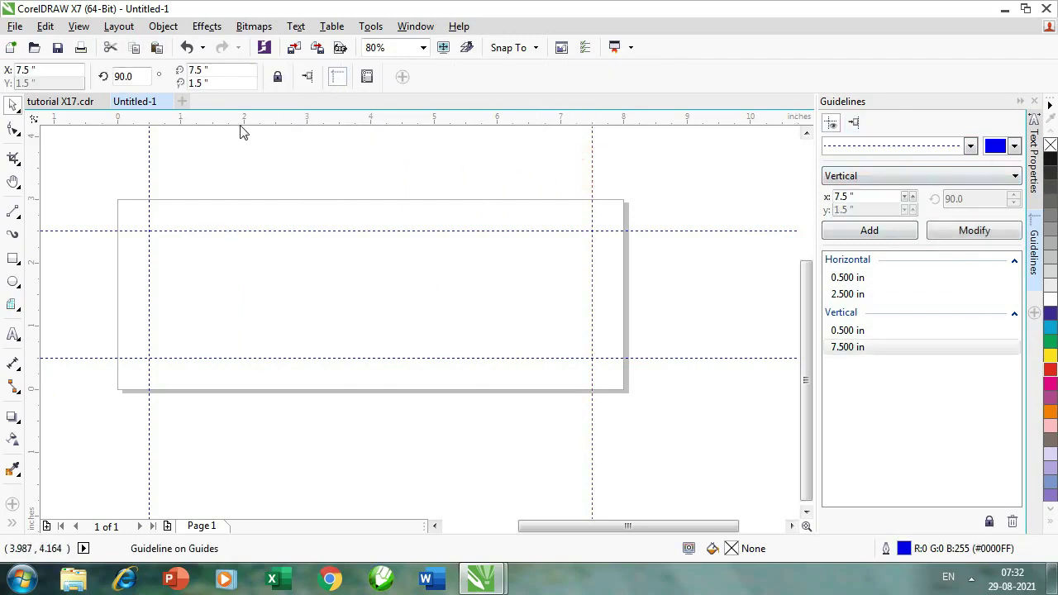
pyautogui.click(338, 231)
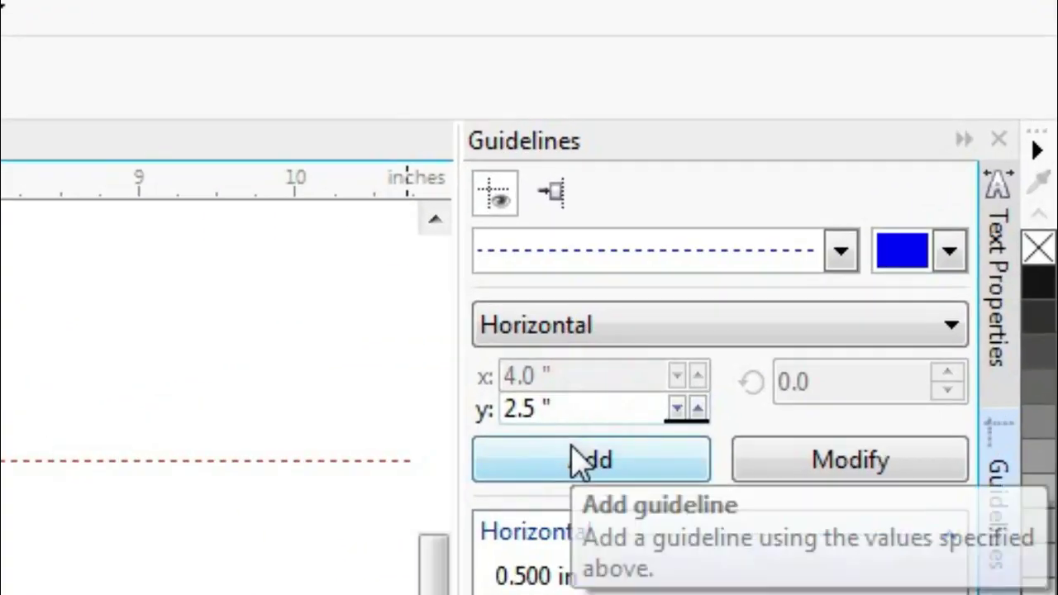
pyautogui.write('+2')
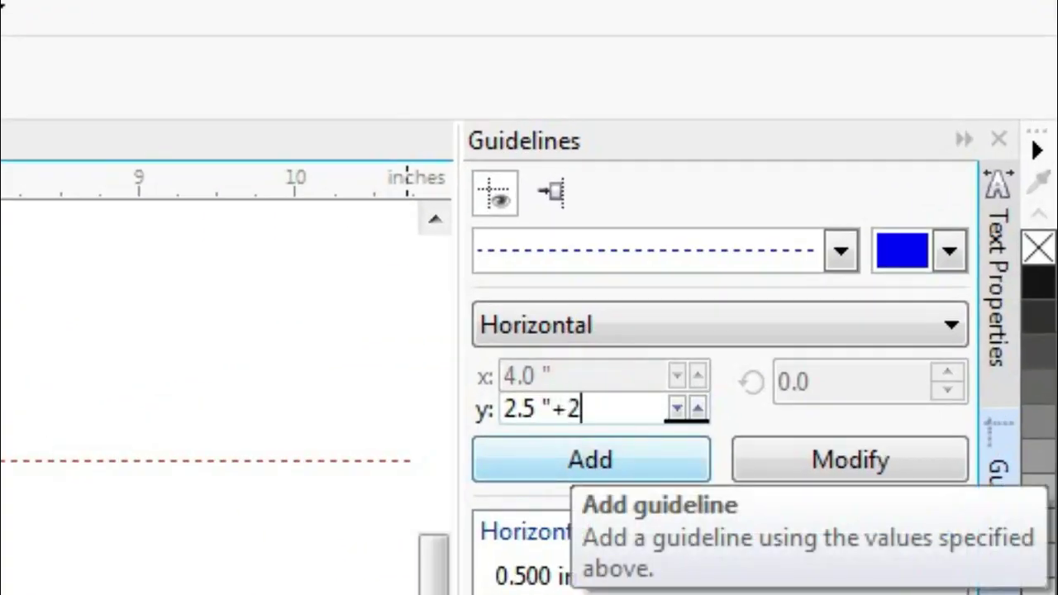
pyautogui.press('BackSpace')
pyautogui.write('3 mm')
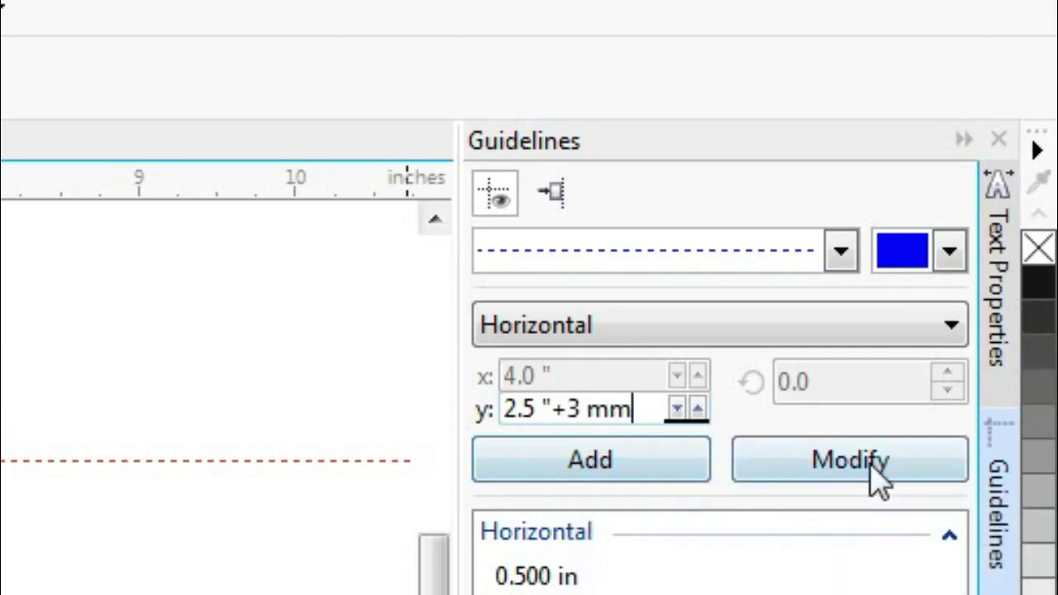
pyautogui.click(870, 465)
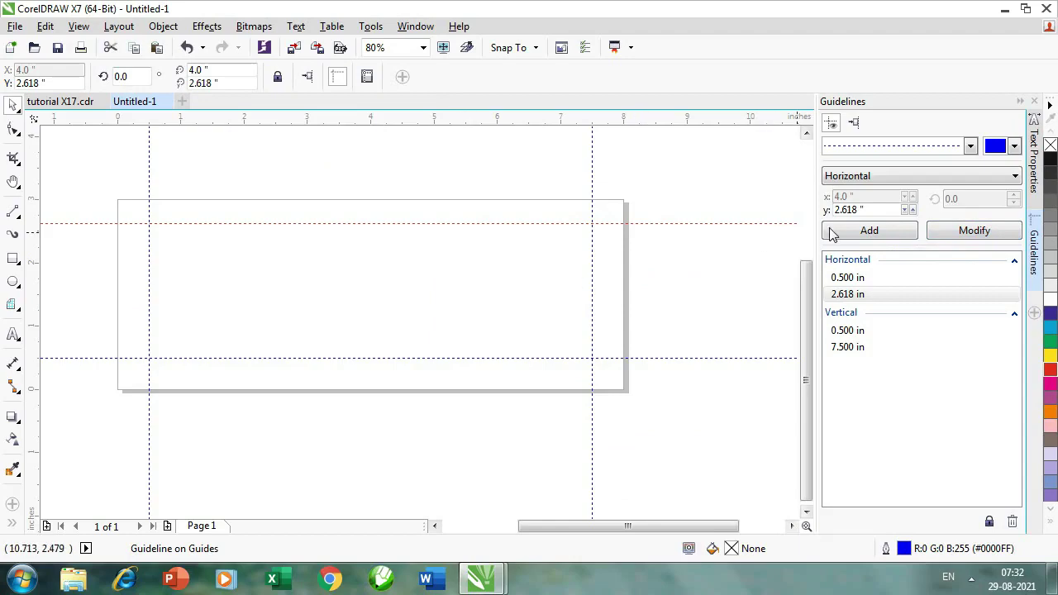
# Shift the lower horizontal guideline down by subtracting 3 mm from its 0.5-inch y position
pyautogui.click(381, 358)
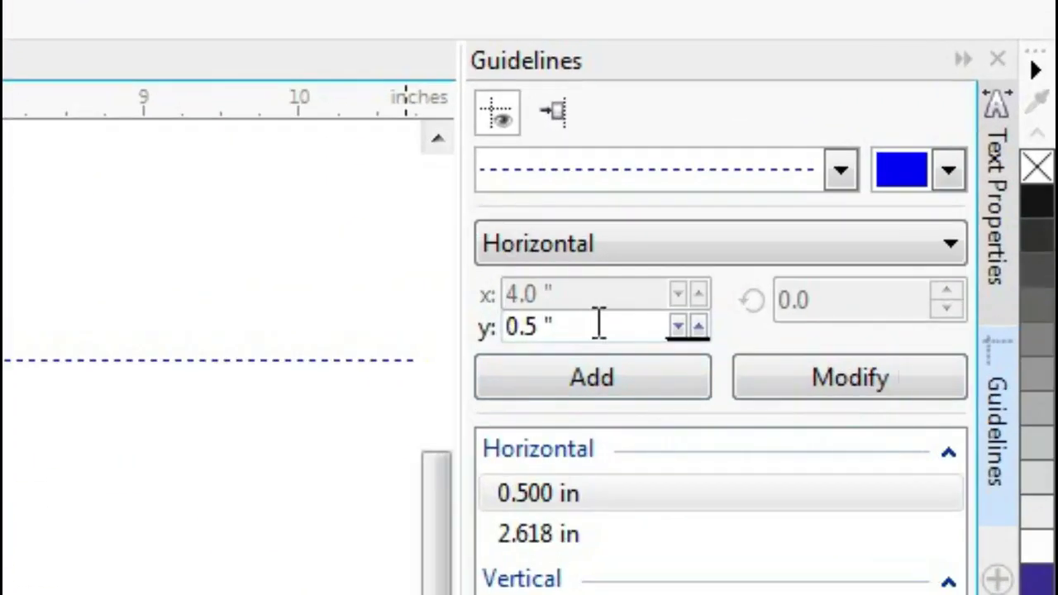
pyautogui.click(557, 328)
pyautogui.write('-')
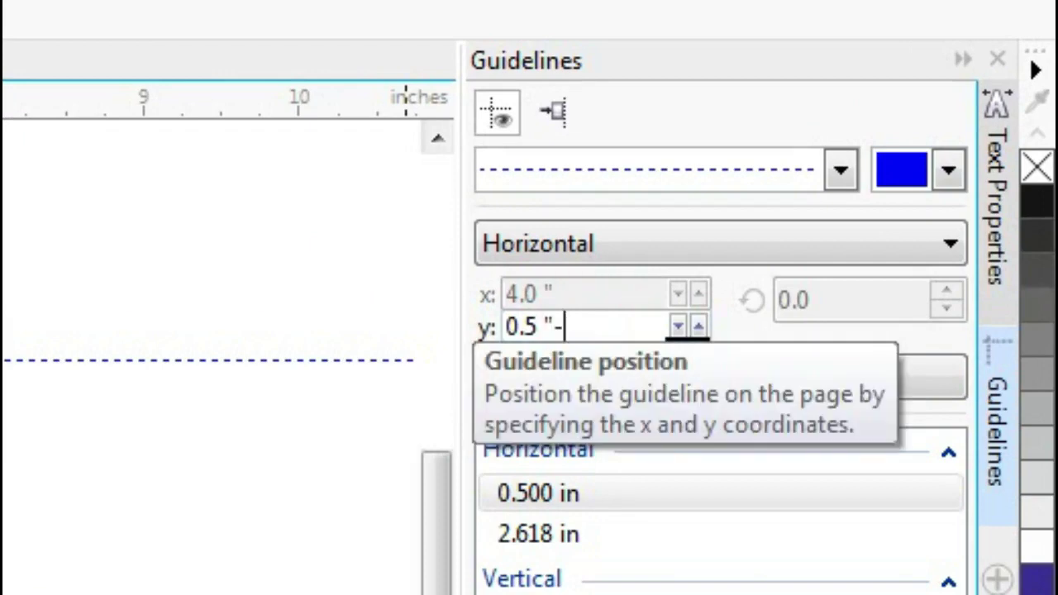
pyautogui.write(' 3mm')
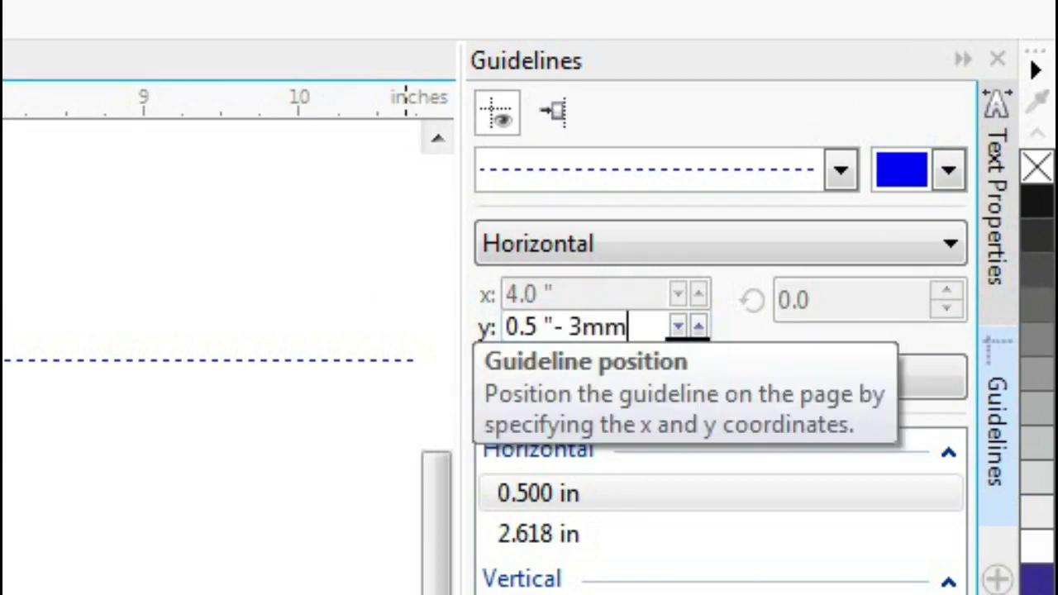
pyautogui.click(863, 378)
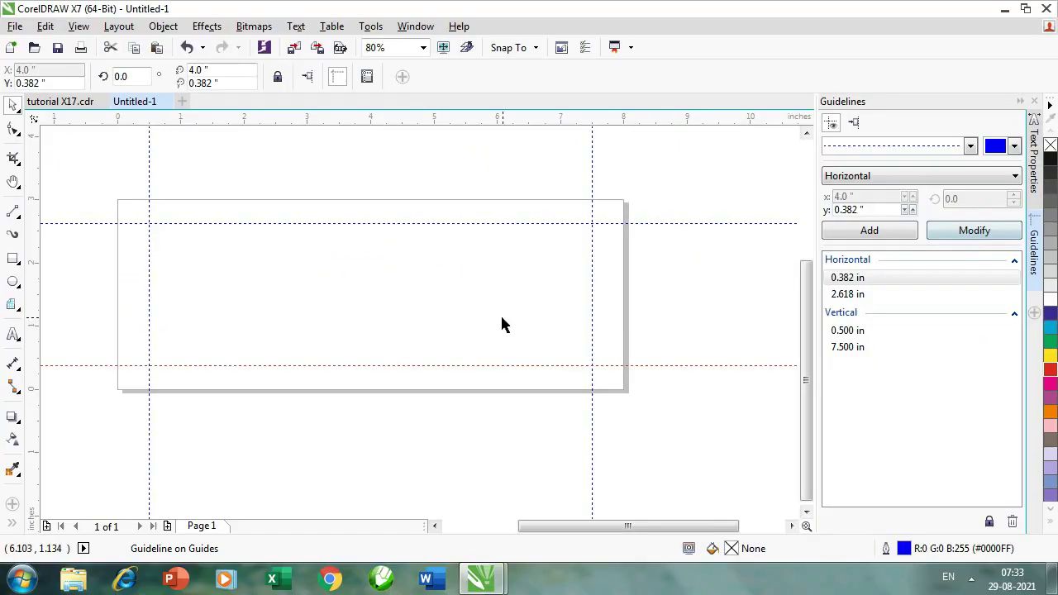
# Set the x position of the vertical guideline near the page's left edge to 0.382 inches
pyautogui.click(148, 286)
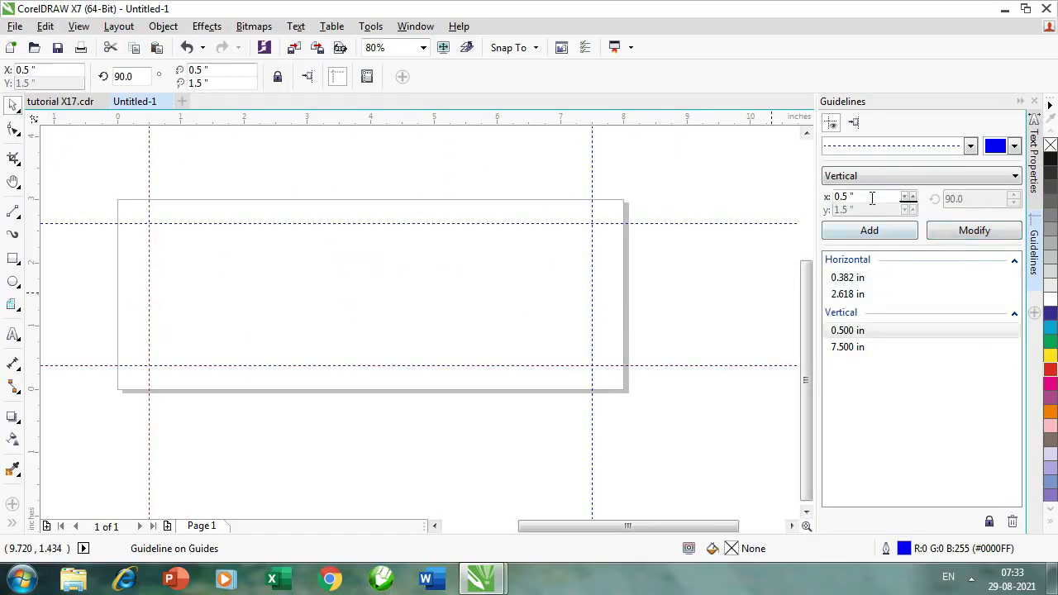
pyautogui.doubleClick(862, 202)
pyautogui.write('0.382')
pyautogui.press('Return')
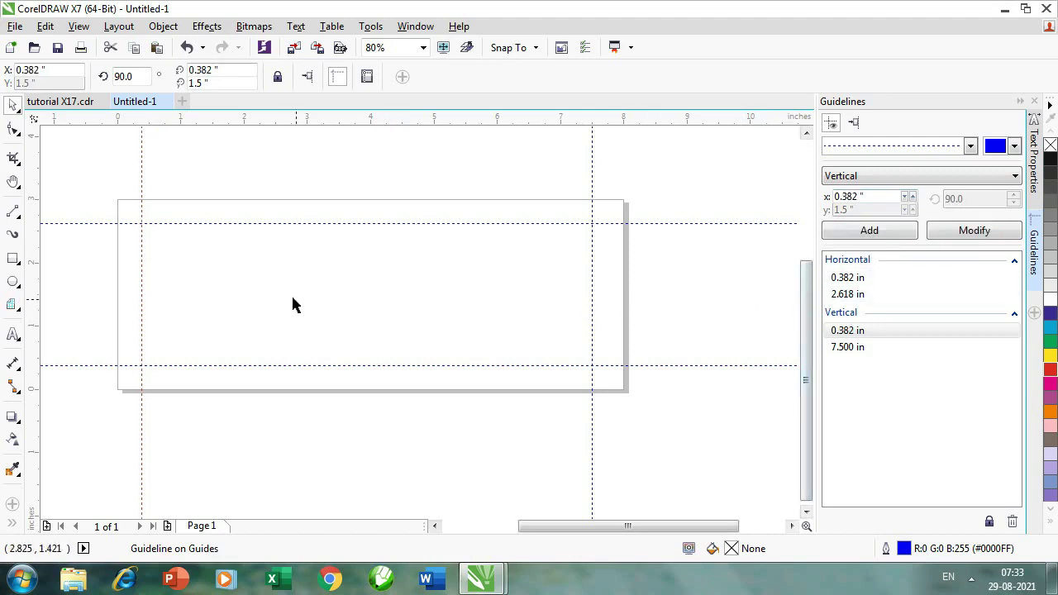
# Deselect the vertical guideline, view the Corel guideline presets, and close the options without applying any
pyautogui.click(402, 347)
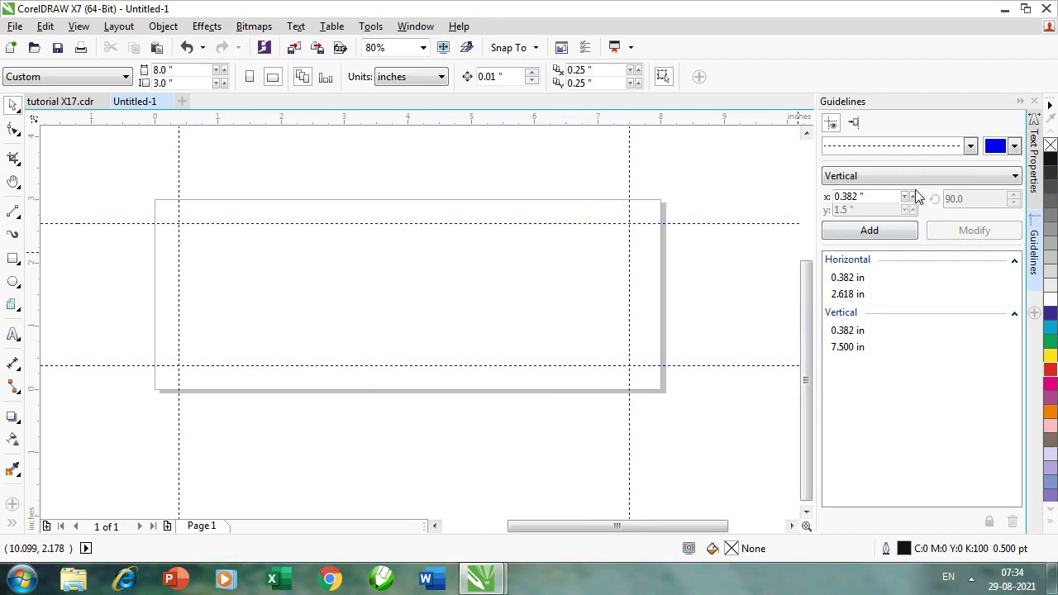
pyautogui.doubleClick(460, 172)
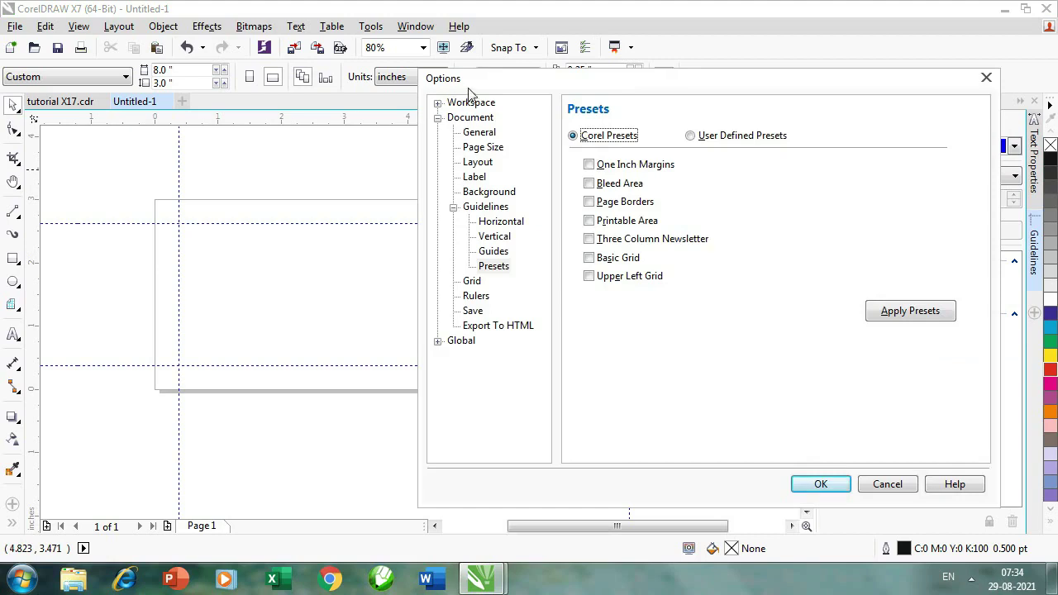
pyautogui.click(887, 484)
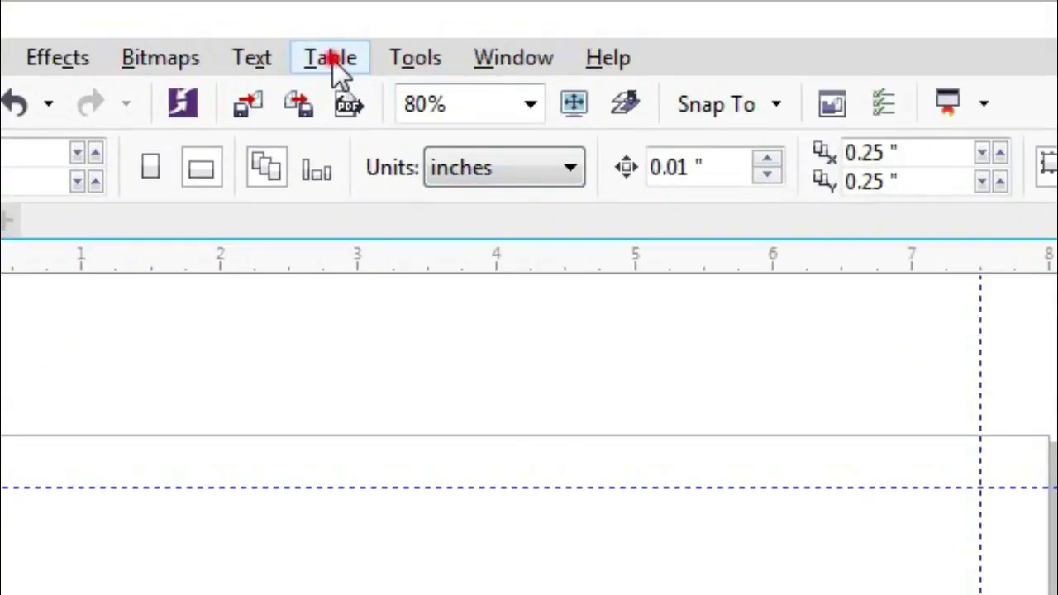
# Examine the program options, including the workspace and document categories, the page size settings and the general guideline settings
pyautogui.click(330, 58)
pyautogui.moveTo(423, 73)
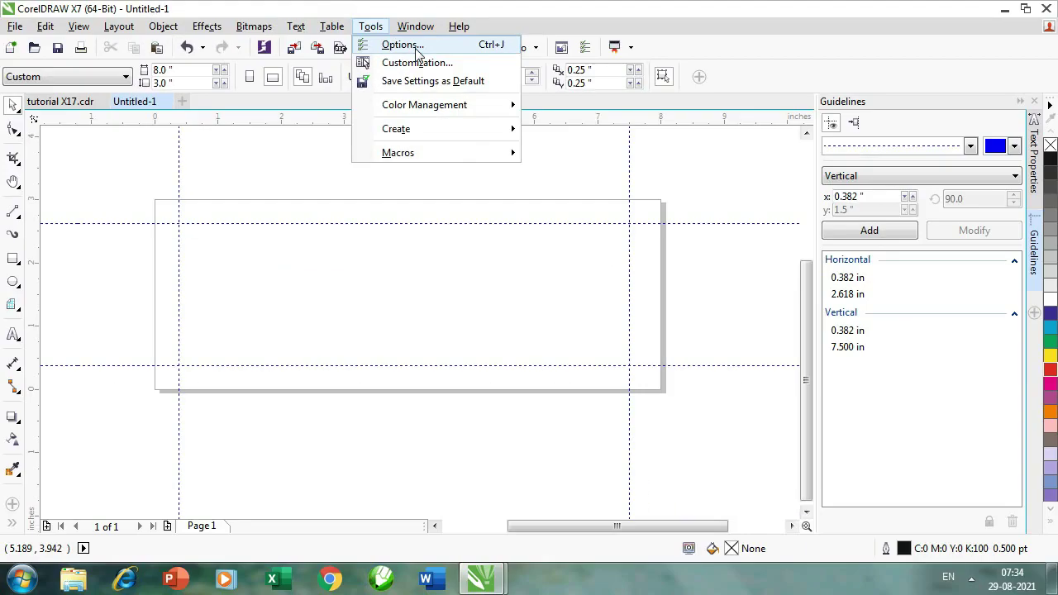
pyautogui.click(415, 47)
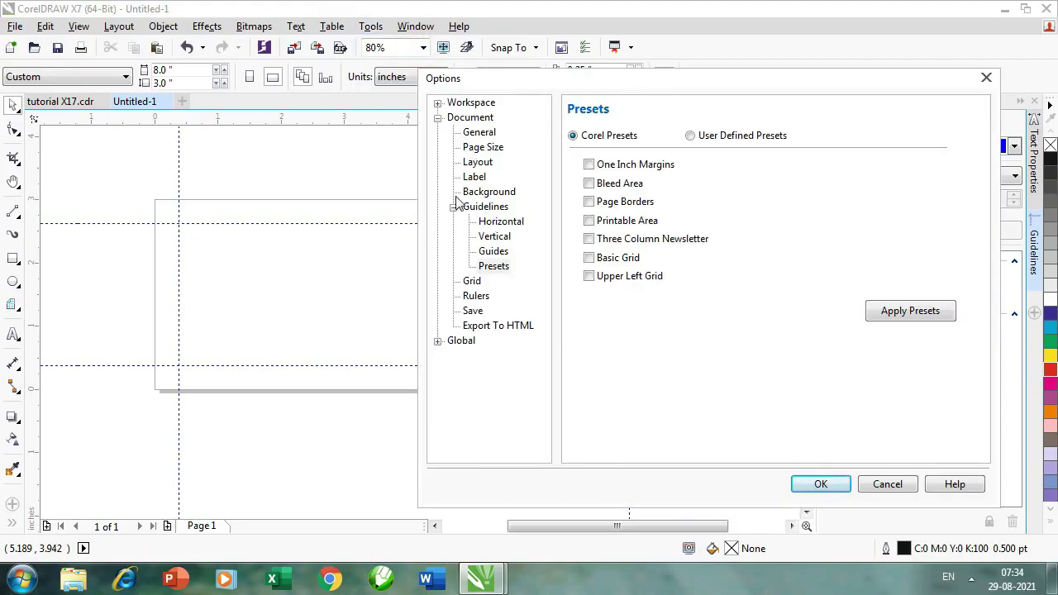
pyautogui.click(438, 118)
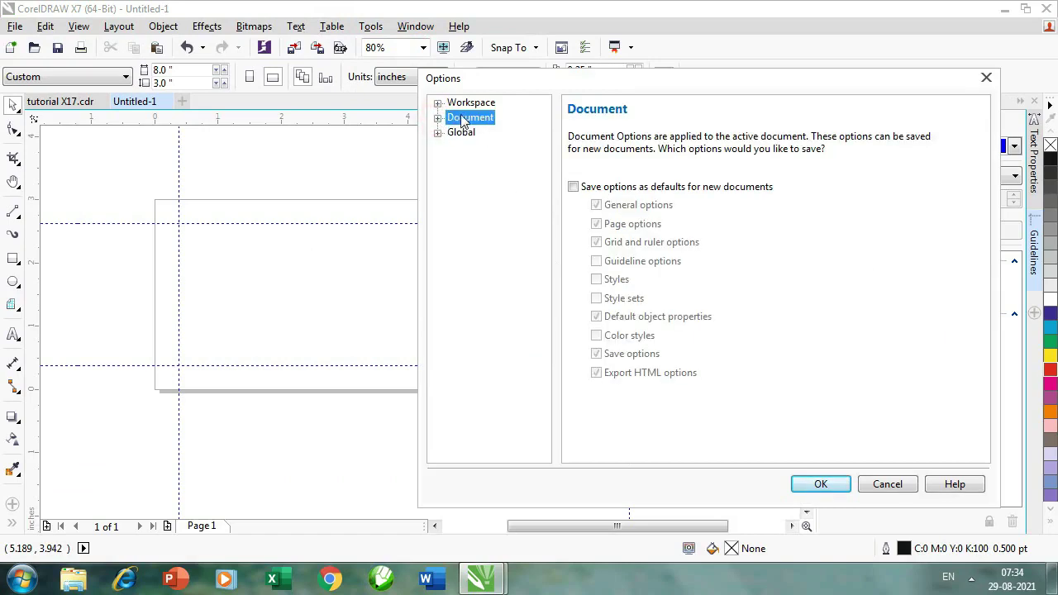
pyautogui.click(438, 103)
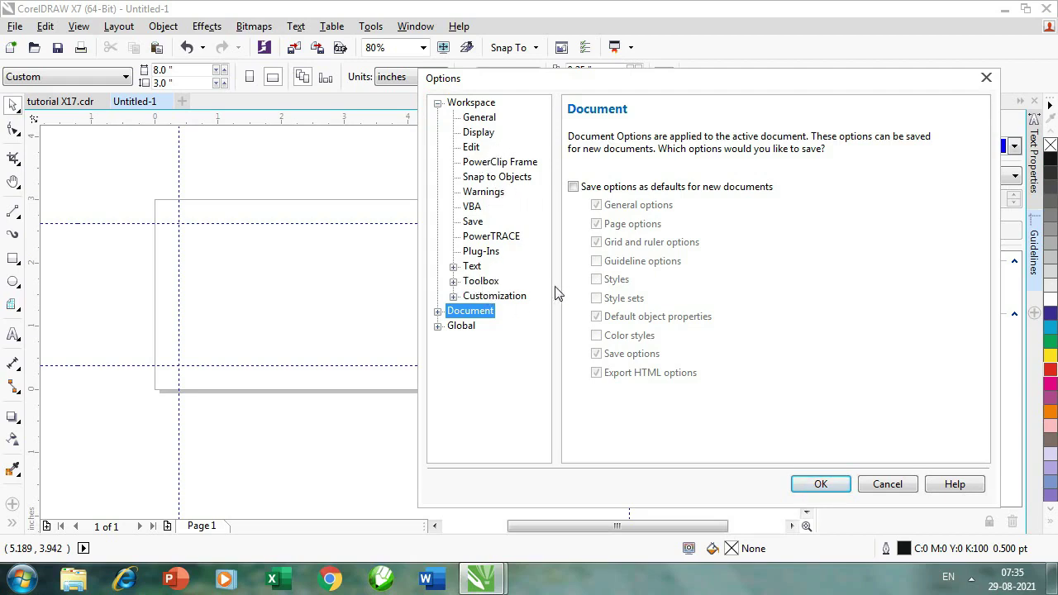
pyautogui.click(437, 311)
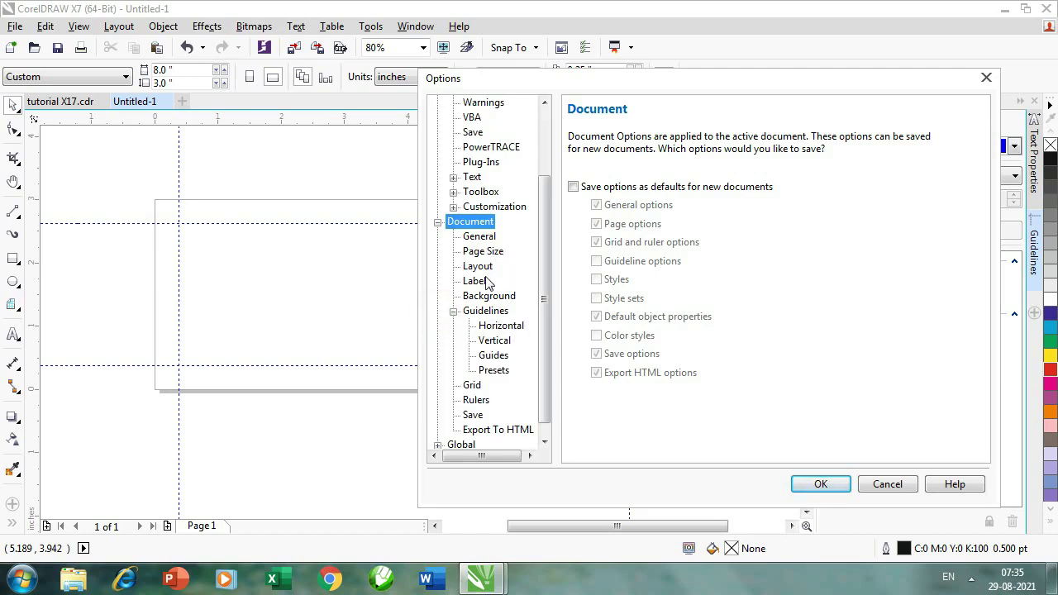
pyautogui.click(497, 255)
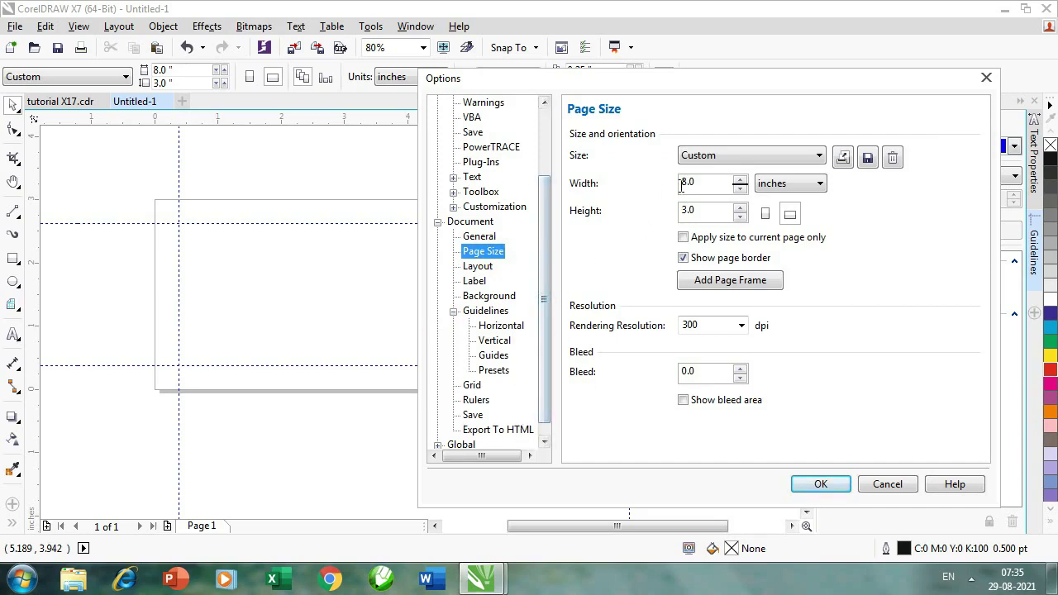
pyautogui.click(485, 311)
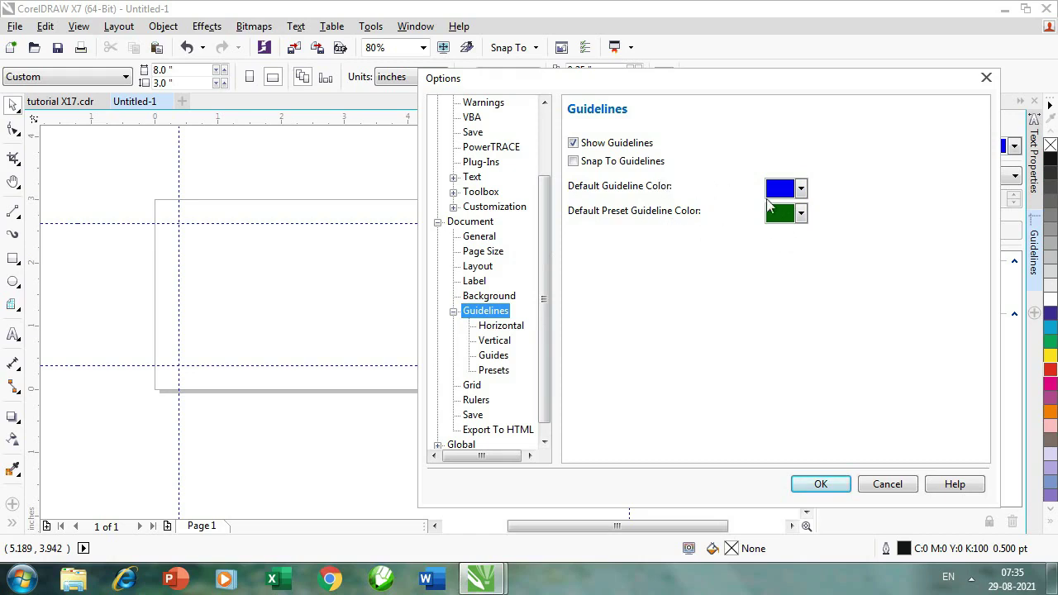
# Examine the horizontal and vertical guideline positions listed in the document options
pyautogui.click(505, 327)
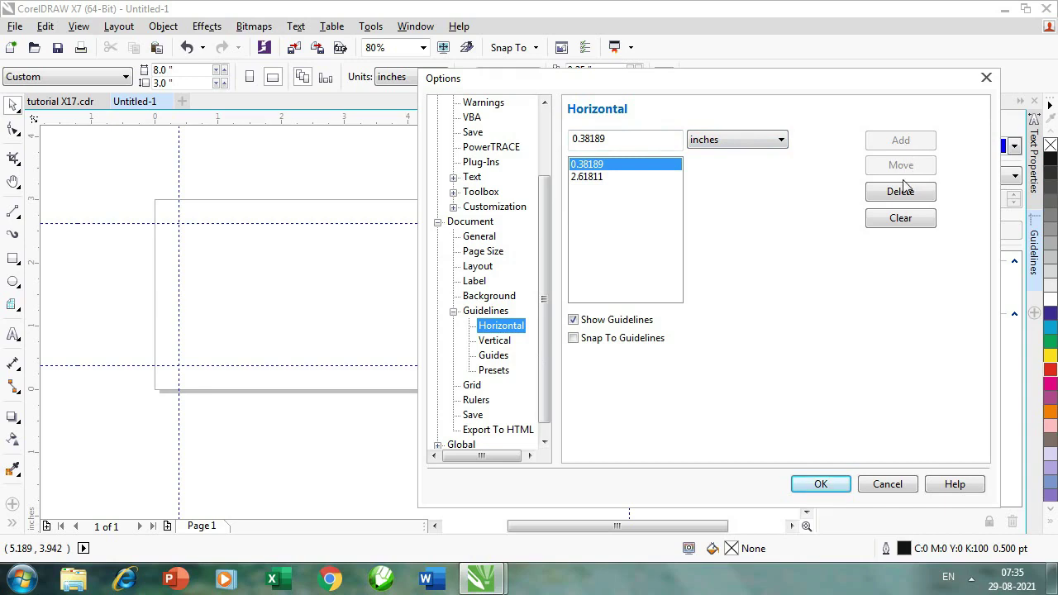
pyautogui.click(603, 165)
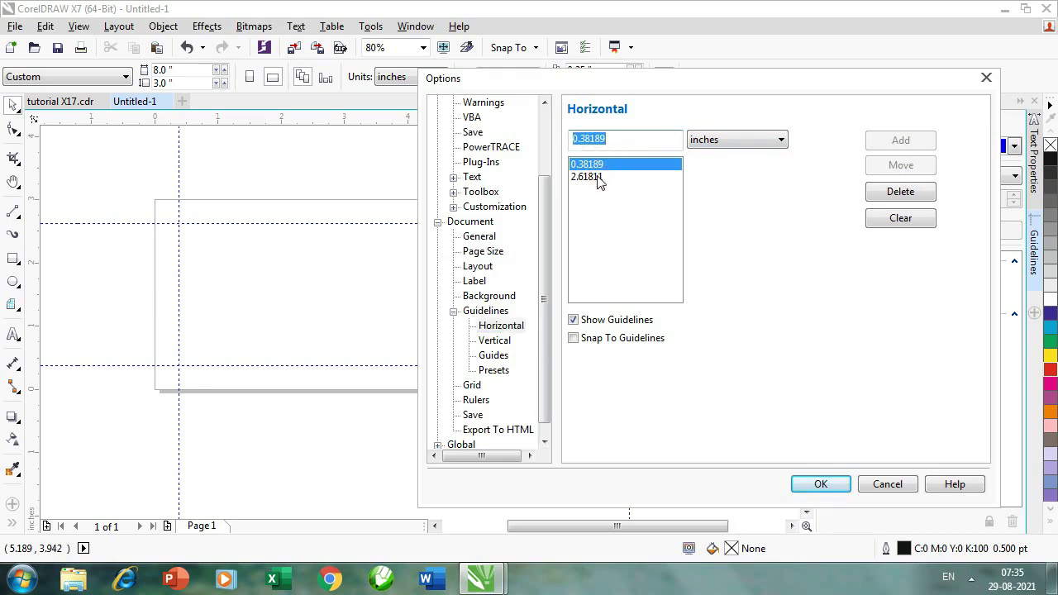
pyautogui.click(598, 177)
pyautogui.click(603, 164)
pyautogui.click(496, 340)
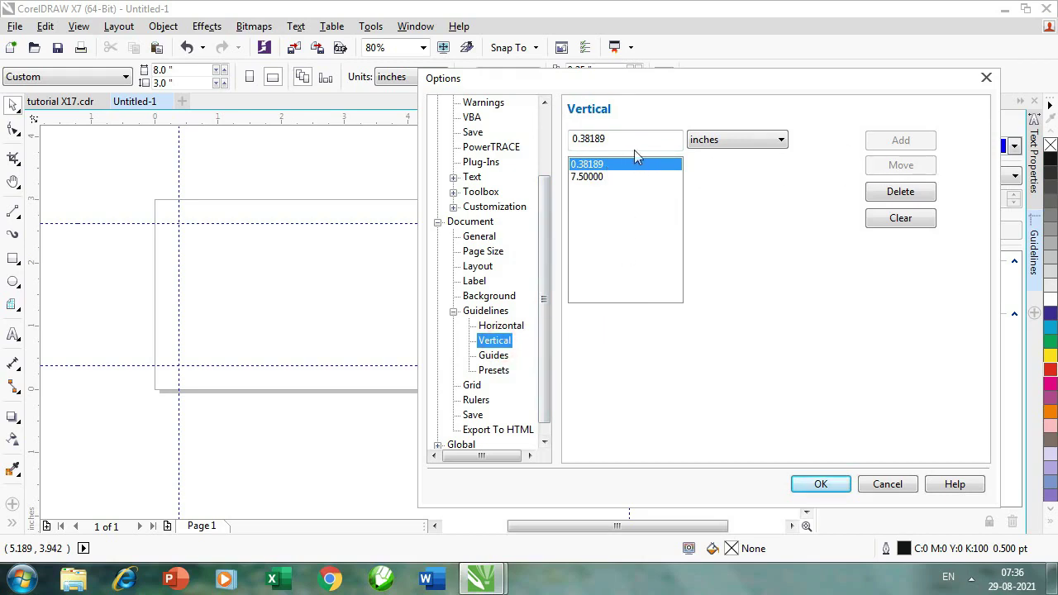
pyautogui.moveTo(868, 87); pyautogui.dragTo(703, 87)
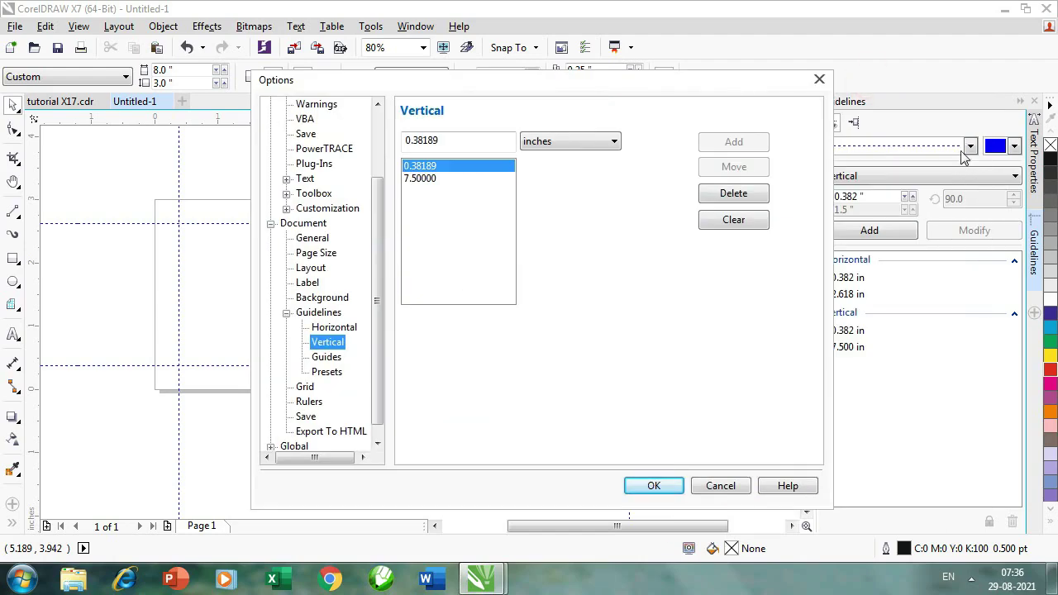
pyautogui.moveTo(766, 81); pyautogui.dragTo(675, 81)
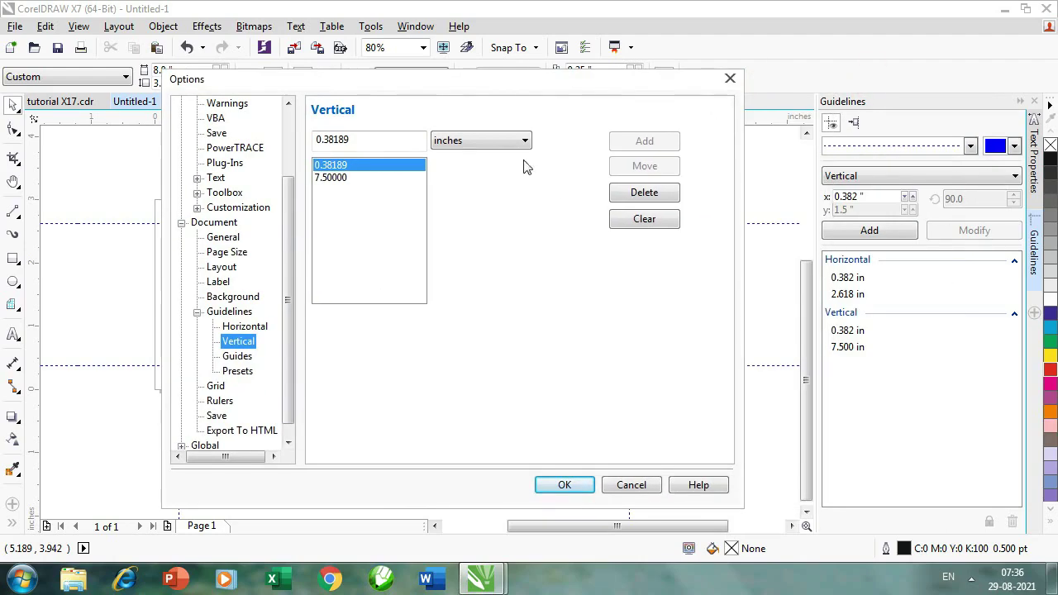
pyautogui.moveTo(549, 80); pyautogui.dragTo(770, 83)
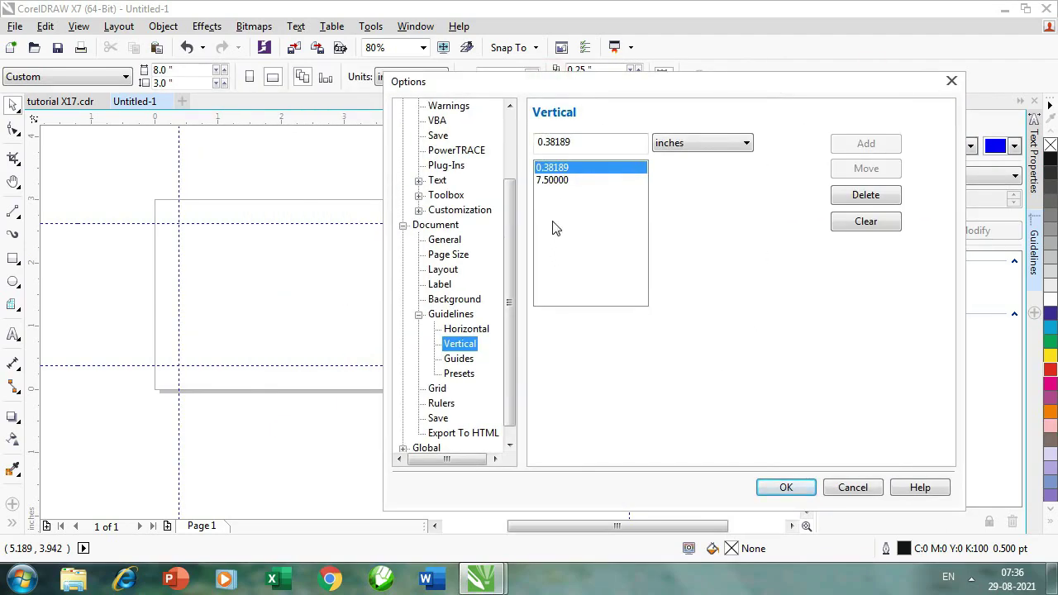
# Examine the position and angle settings of individual horizontal and vertical guidelines in the Guides options, and cancel without changes
pyautogui.click(459, 358)
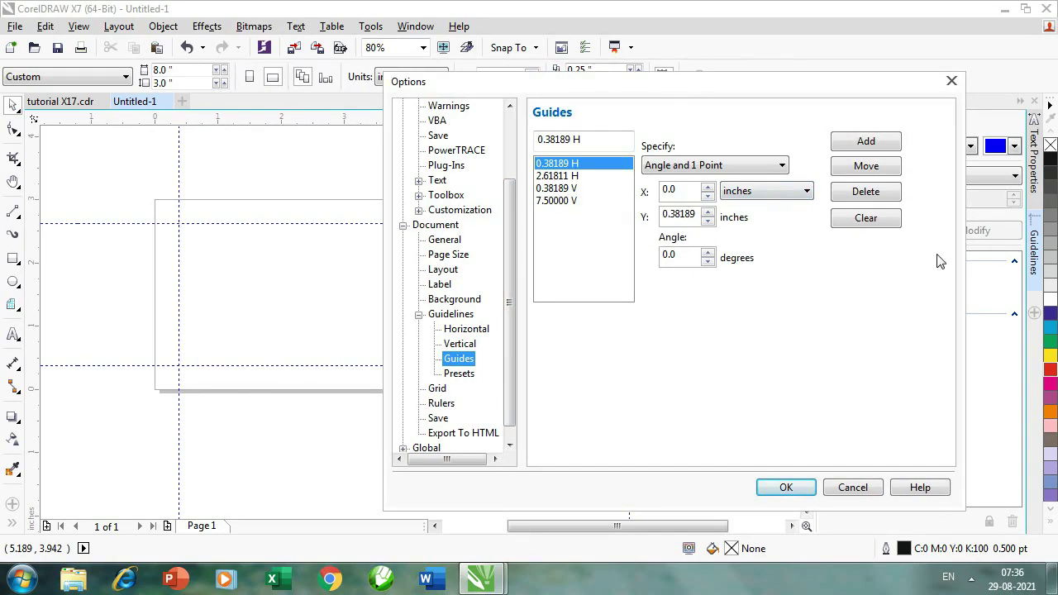
pyautogui.moveTo(843, 82); pyautogui.dragTo(699, 83)
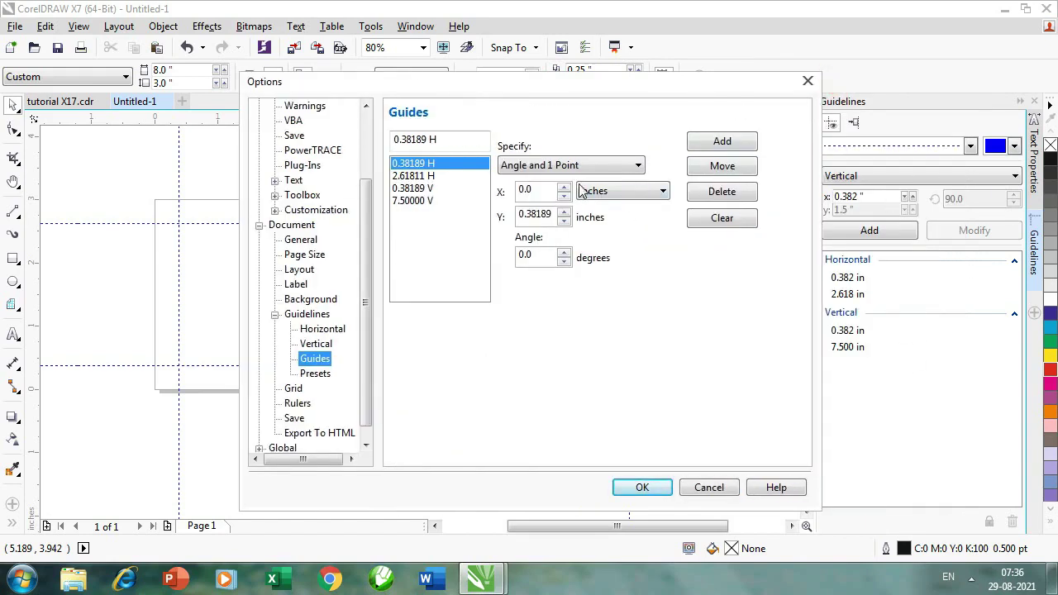
pyautogui.click(731, 171)
pyautogui.press('Tab')
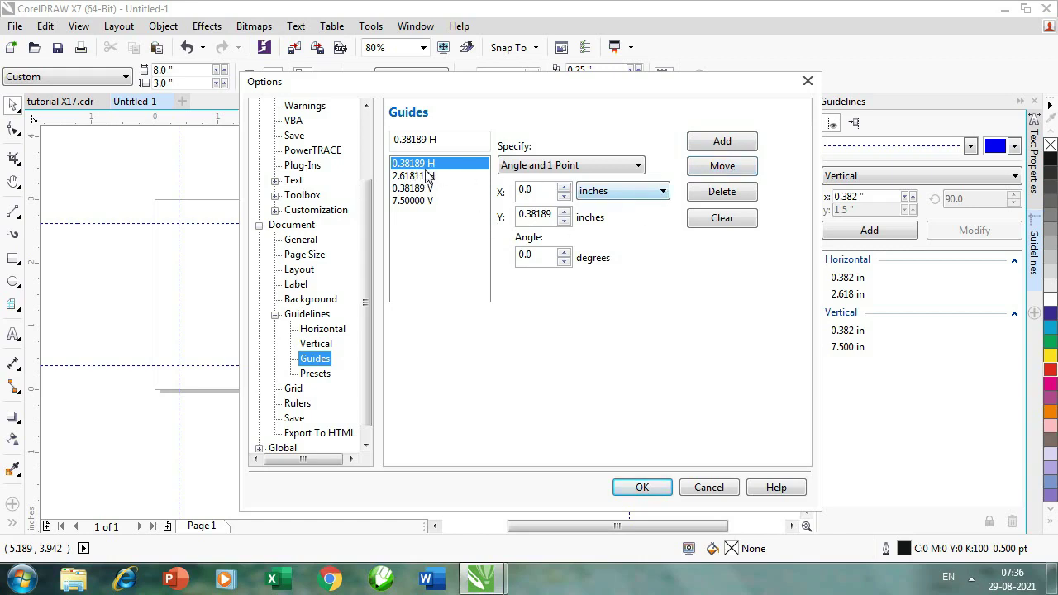
pyautogui.click(732, 172)
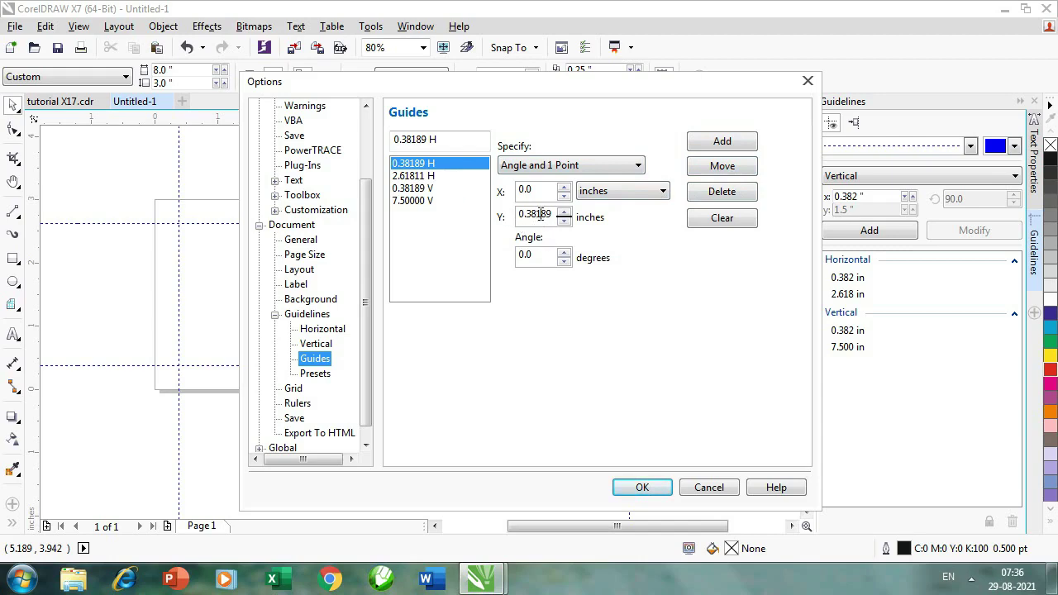
pyautogui.moveTo(647, 83); pyautogui.dragTo(464, 85)
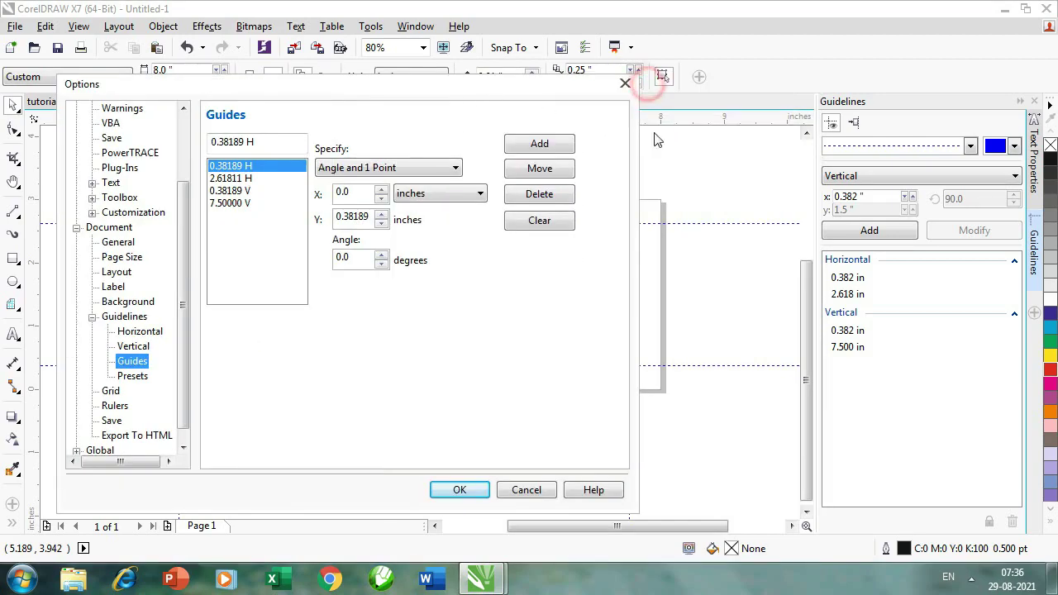
pyautogui.click(229, 178)
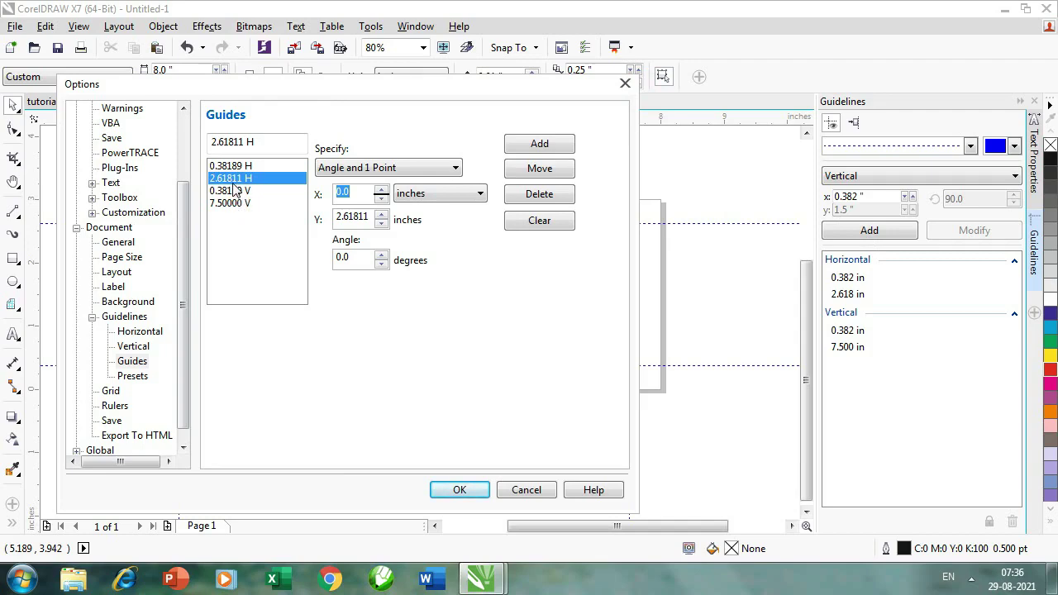
pyautogui.moveTo(346, 95); pyautogui.dragTo(350, 128)
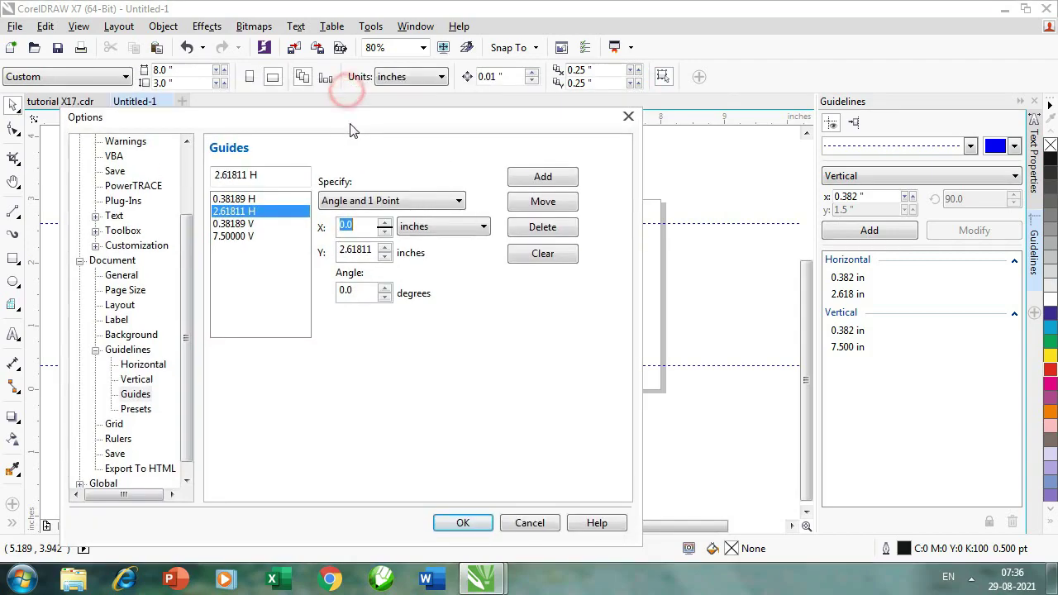
pyautogui.click(238, 225)
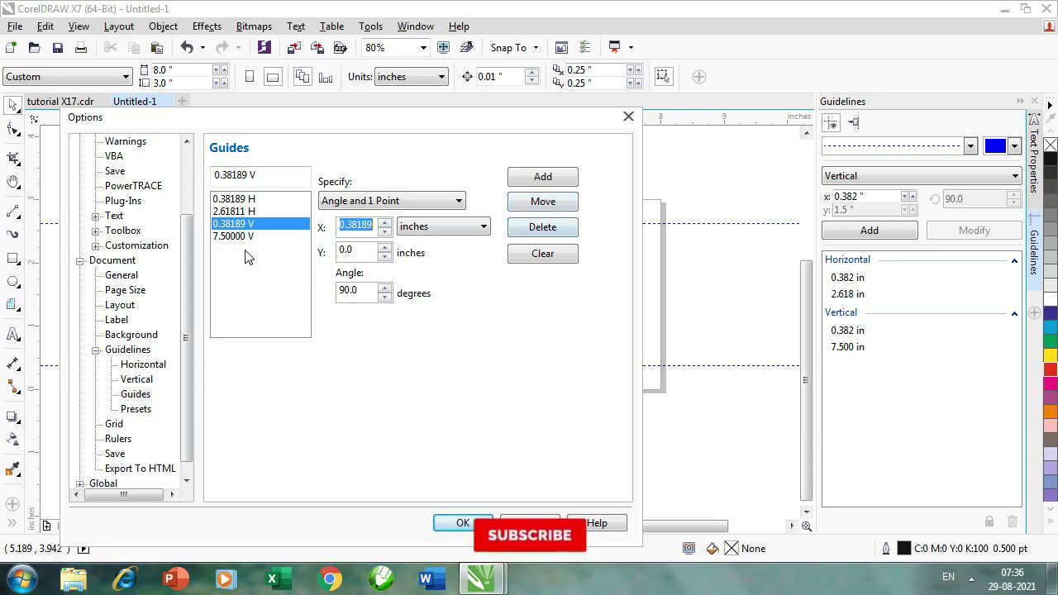
pyautogui.moveTo(394, 124); pyautogui.dragTo(588, 89)
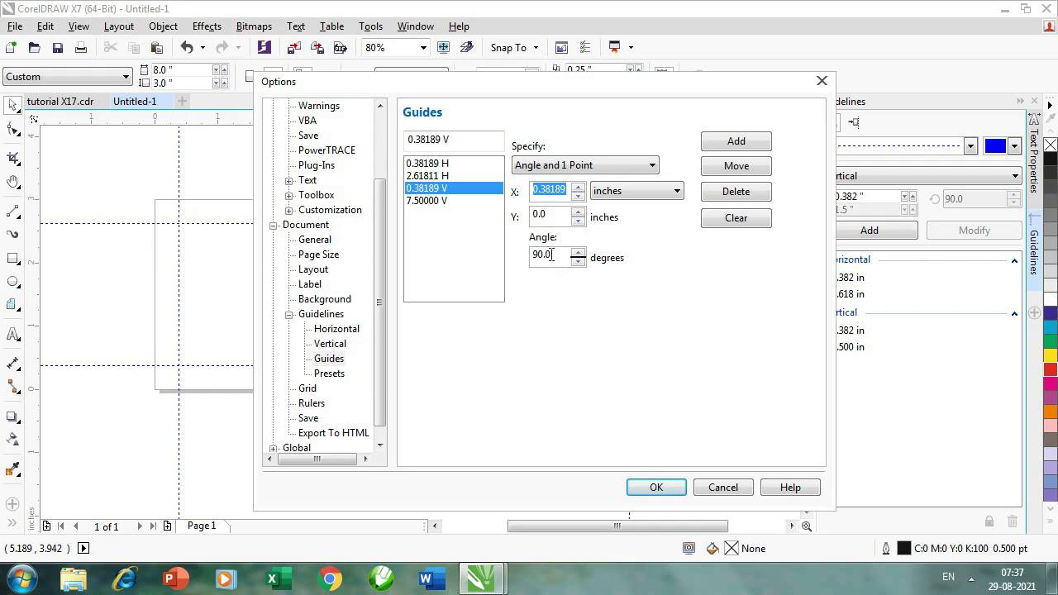
pyautogui.click(735, 489)
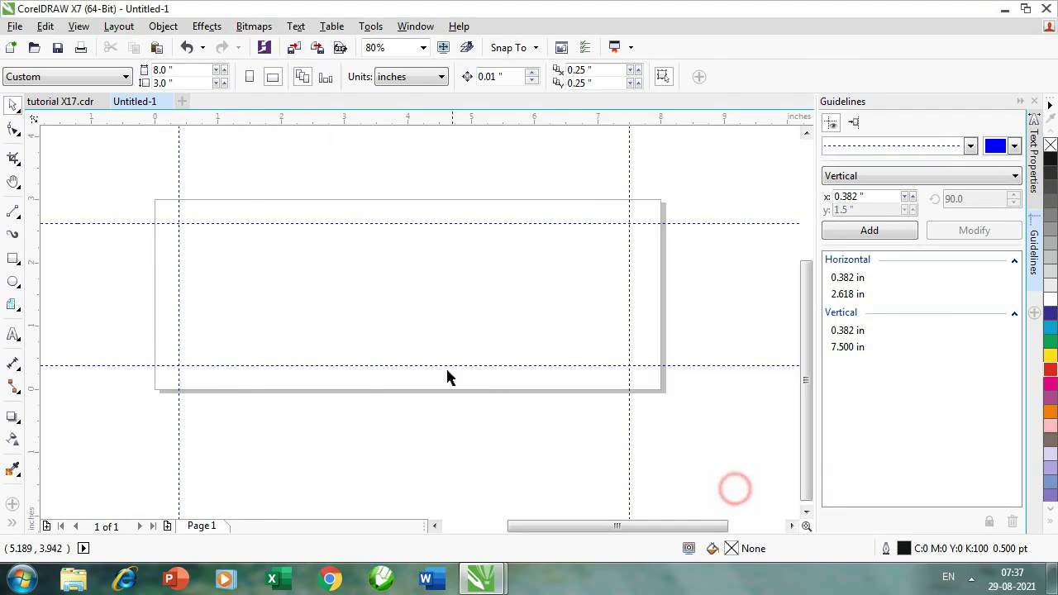
# Try to rotate the upper horizontal guideline by setting its angle to 45 degrees
pyautogui.click(236, 223)
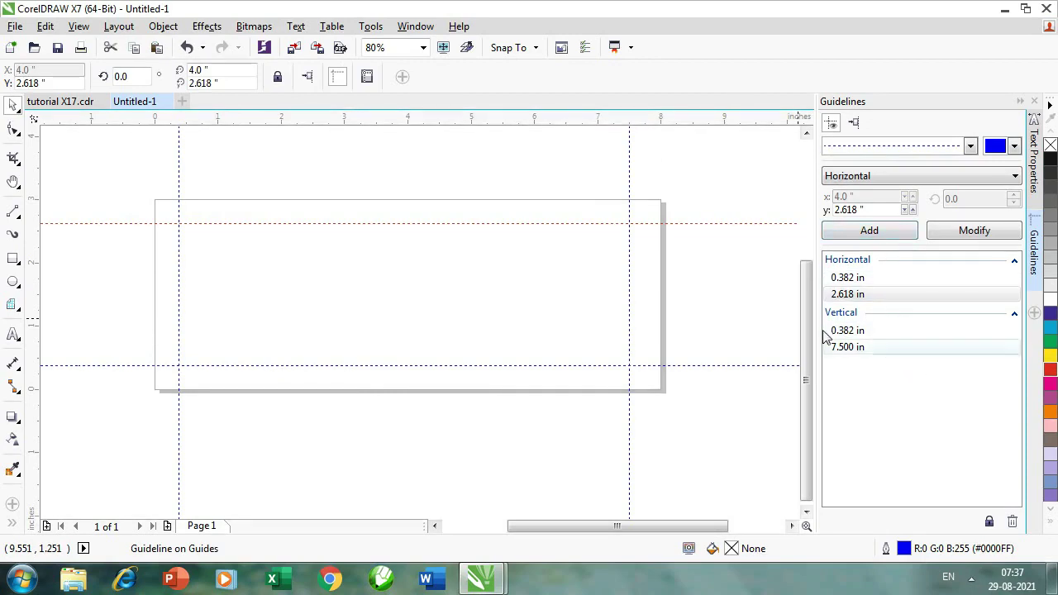
pyautogui.click(124, 80)
pyautogui.write('45')
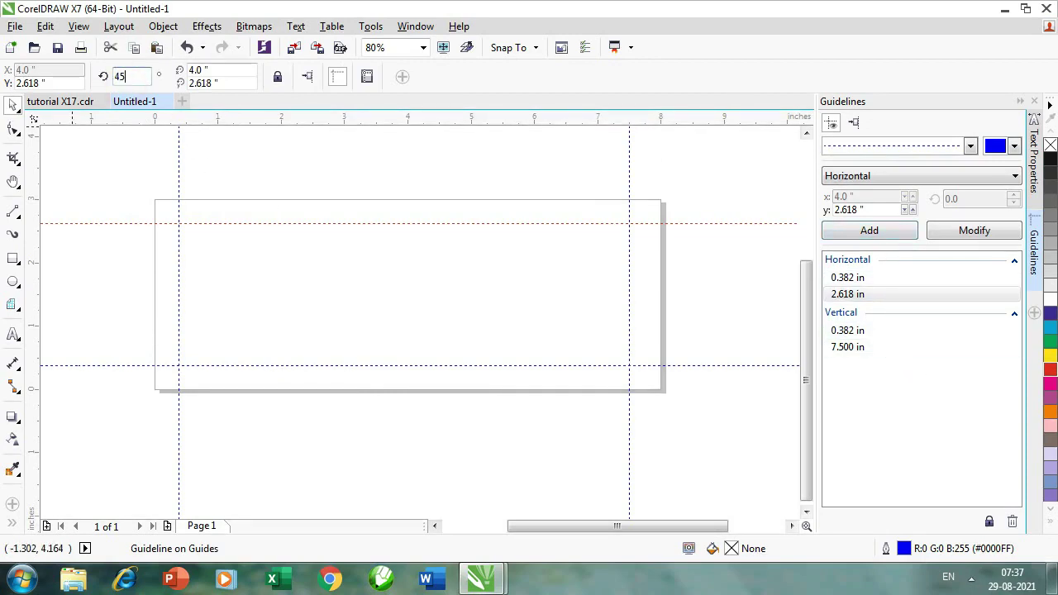
# View the guideline presets in the document options again and cancel the options
pyautogui.hotkey('ctrl', 'j')
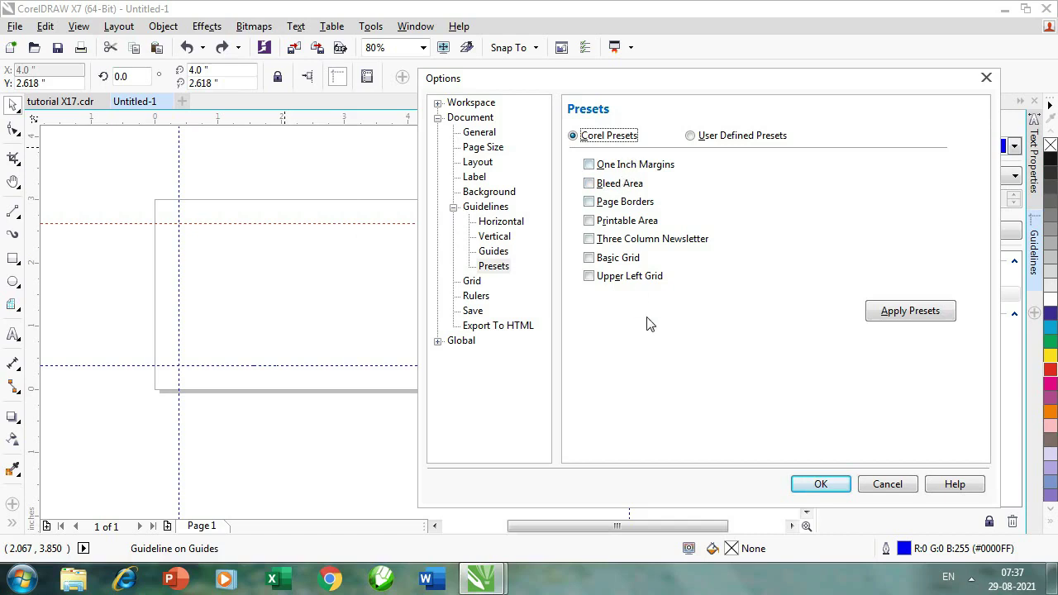
pyautogui.click(881, 486)
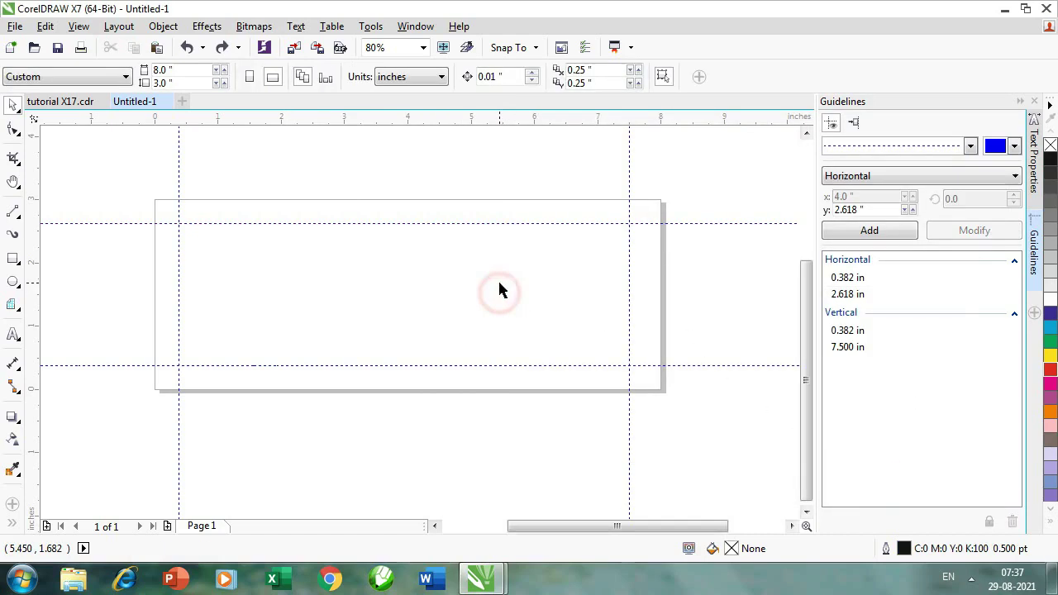
pyautogui.press('h')
pyautogui.moveTo(503, 278); pyautogui.dragTo(449, 345)
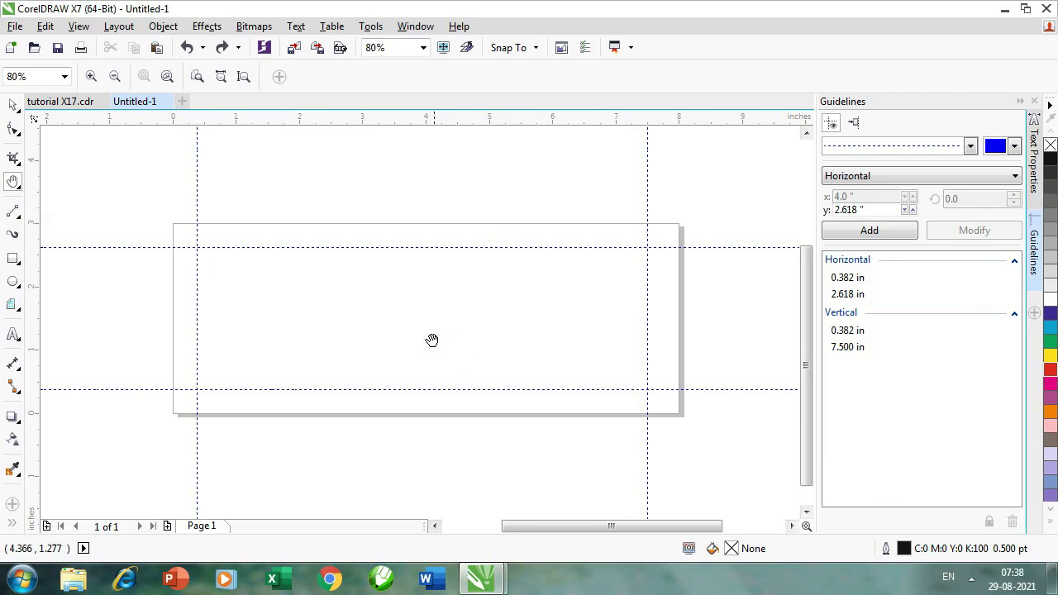
pyautogui.moveTo(432, 339); pyautogui.dragTo(436, 327)
pyautogui.press('space')
pyautogui.click(435, 324)
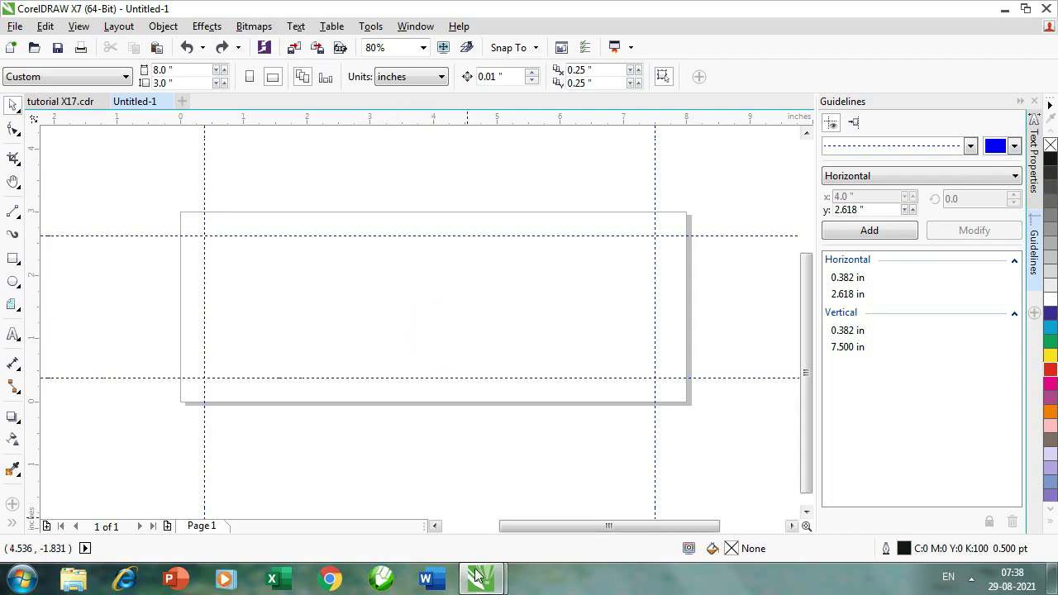
pyautogui.moveTo(481, 580)
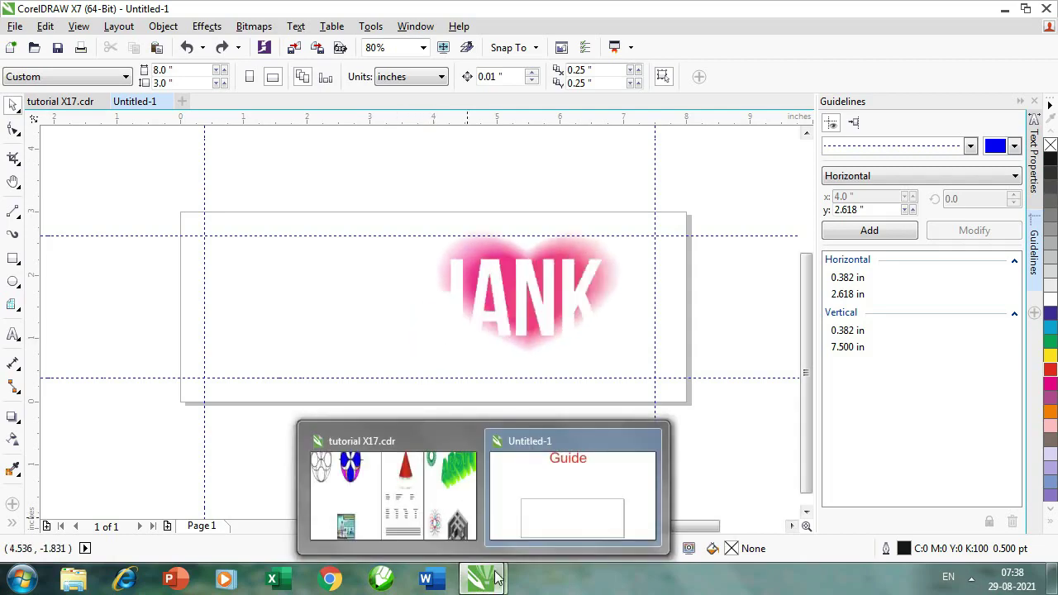